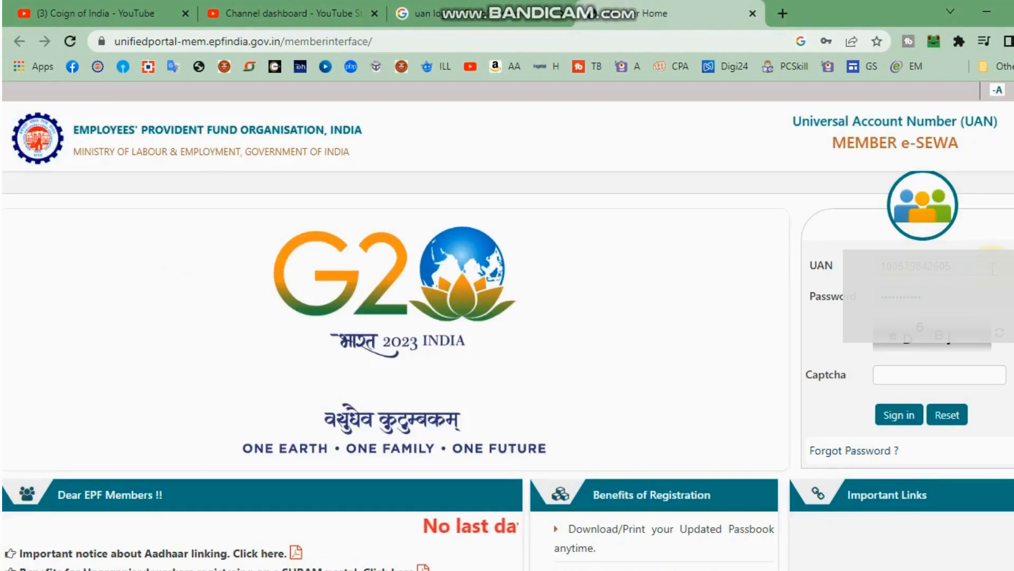
# - Sign in to the UAN member portal with the prefilled UAN and password by entering the displayed captcha code
pyautogui.click(888, 370)
pyautogui.write('e')
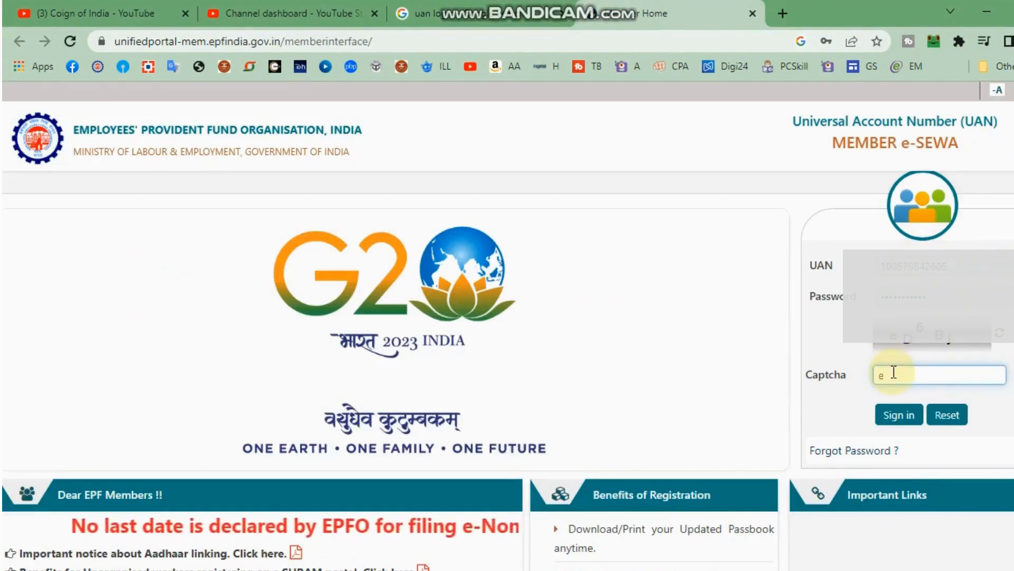
pyautogui.write('D')
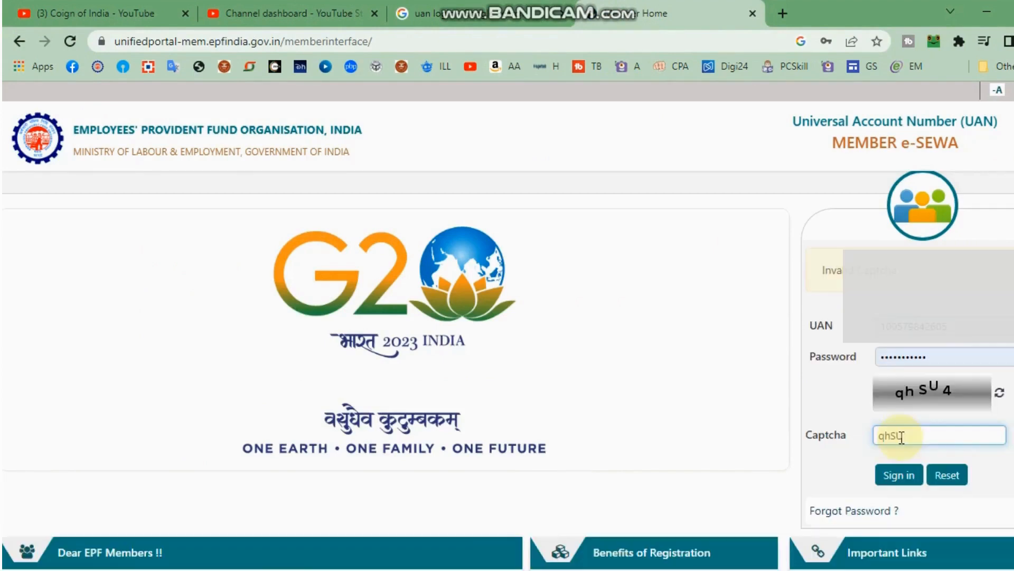
pyautogui.write('4')
pyautogui.click(901, 476)
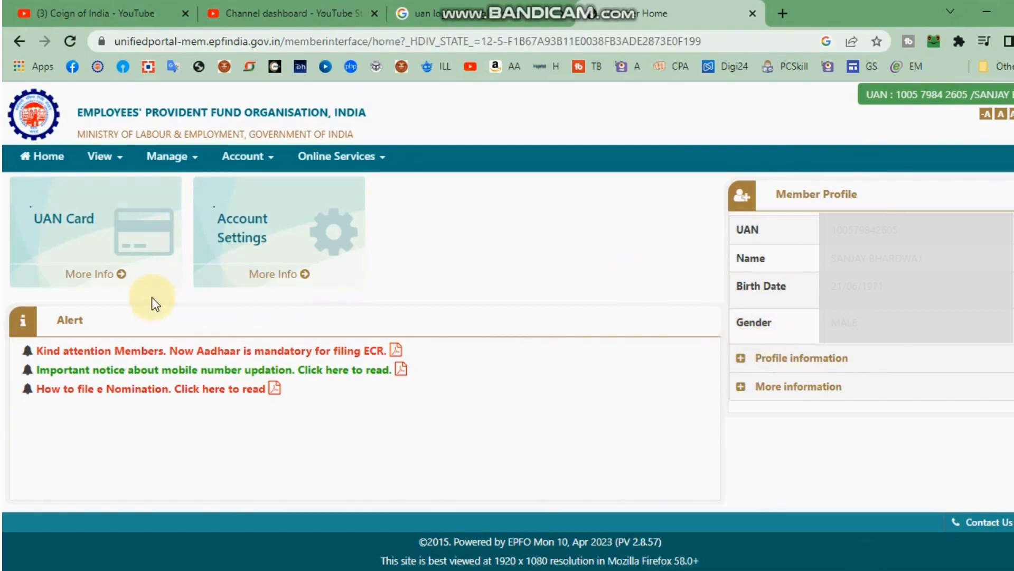
# - Open the UAN card preview and print all pages in color to Microsoft Print to PDF
pyautogui.click(120, 273)
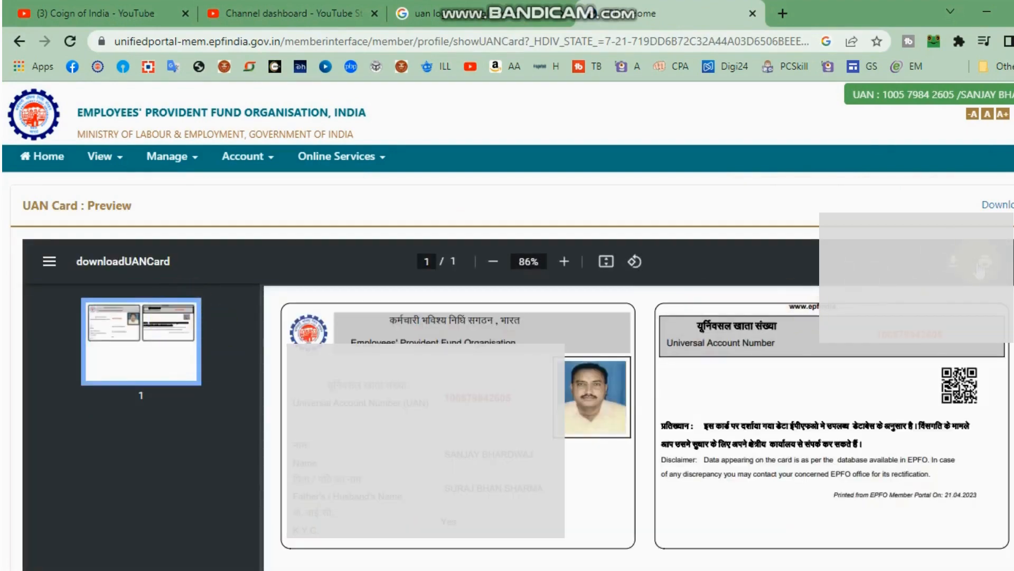
pyautogui.click(983, 272)
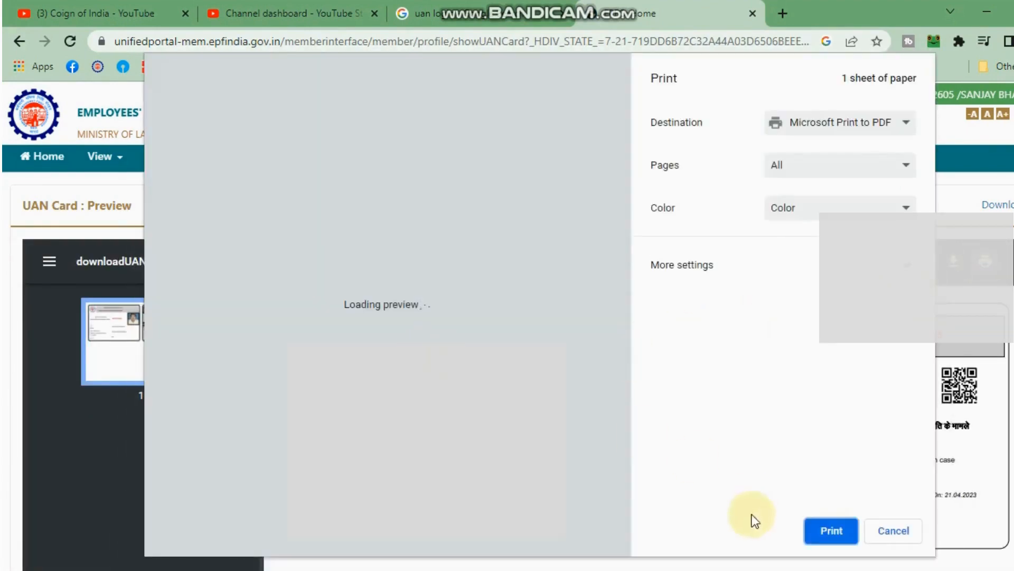
pyautogui.click(844, 531)
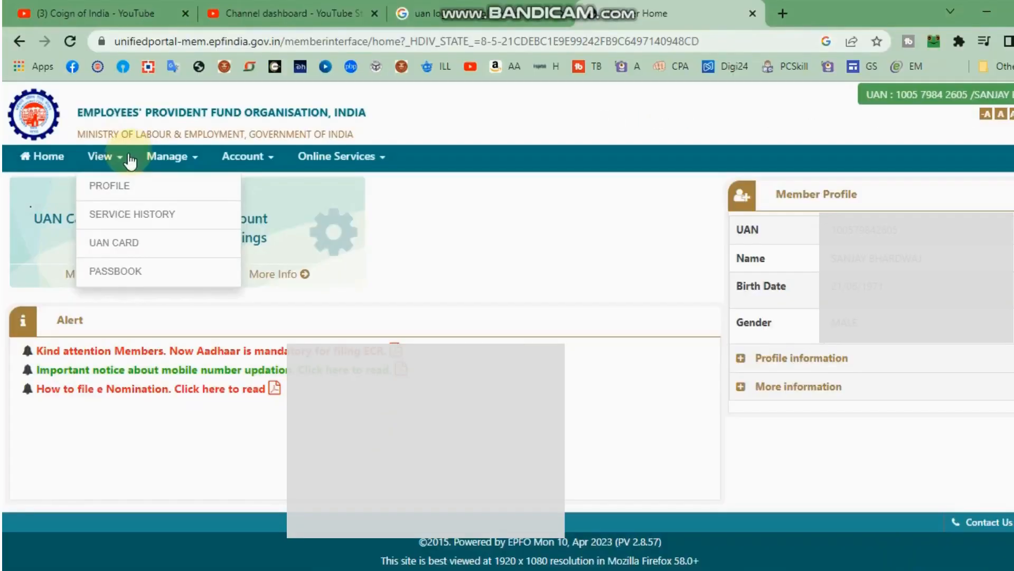
# - Open the member profile and examine the member details from name and date of birth to the addresses
pyautogui.click(112, 186)
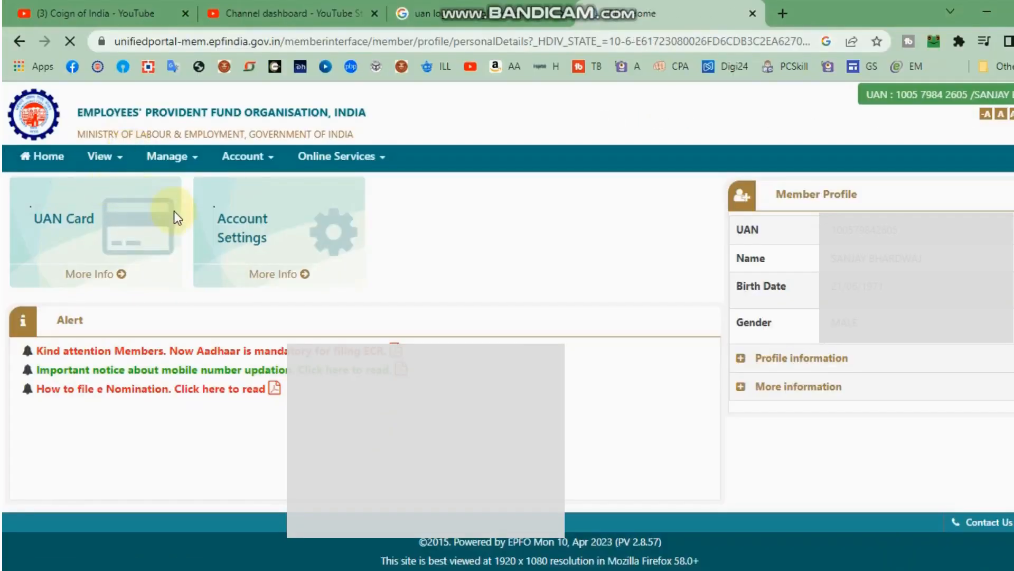
pyautogui.scroll(-4, 544, 299)
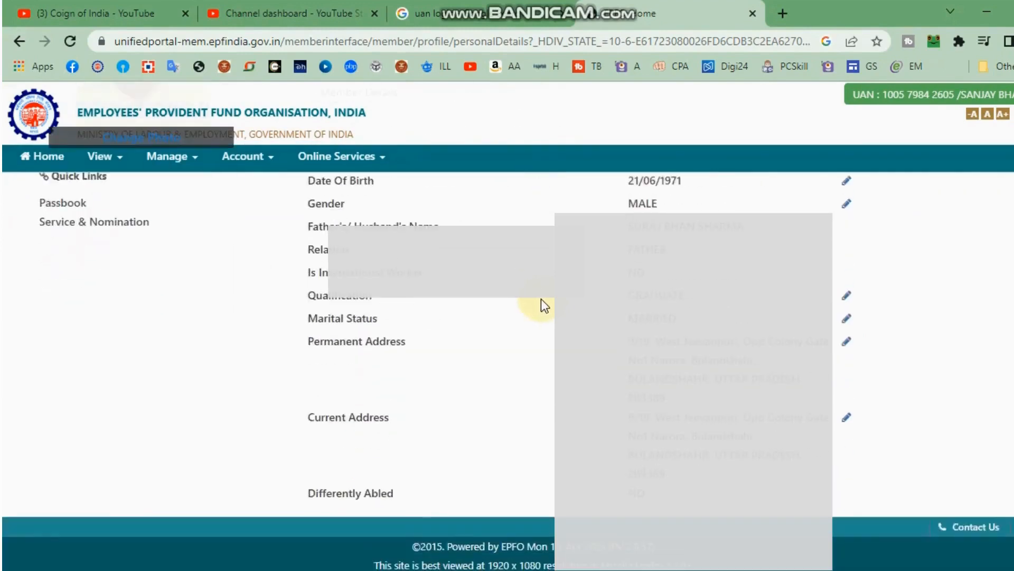
pyautogui.scroll(1, 541, 297)
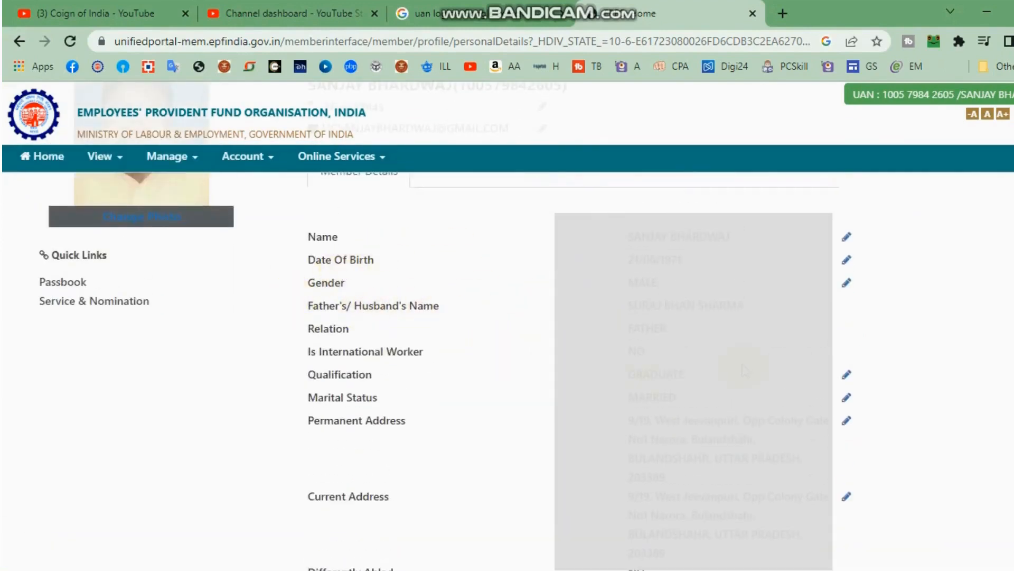
pyautogui.scroll(-2, 742, 369)
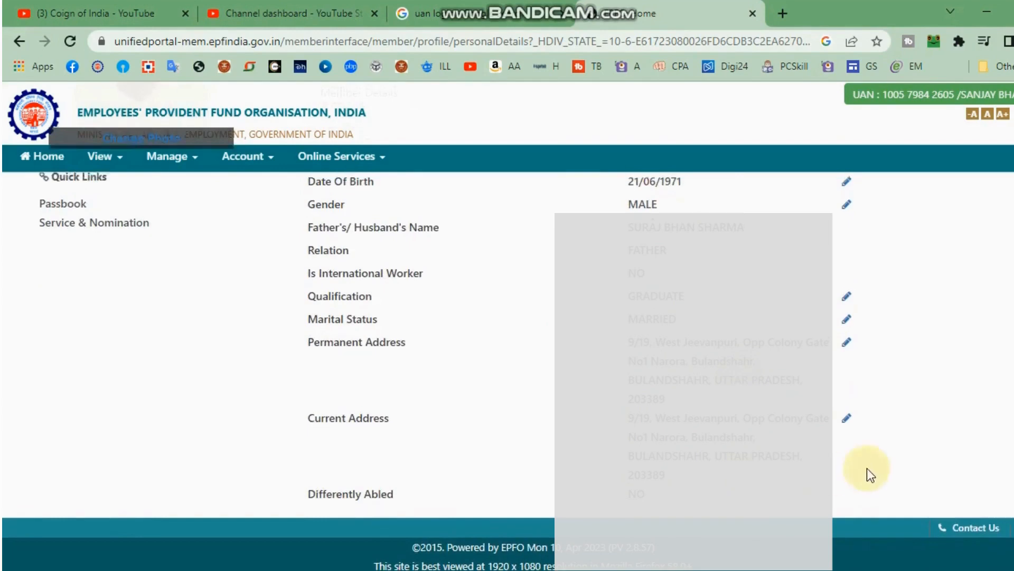
pyautogui.scroll(3, 855, 370)
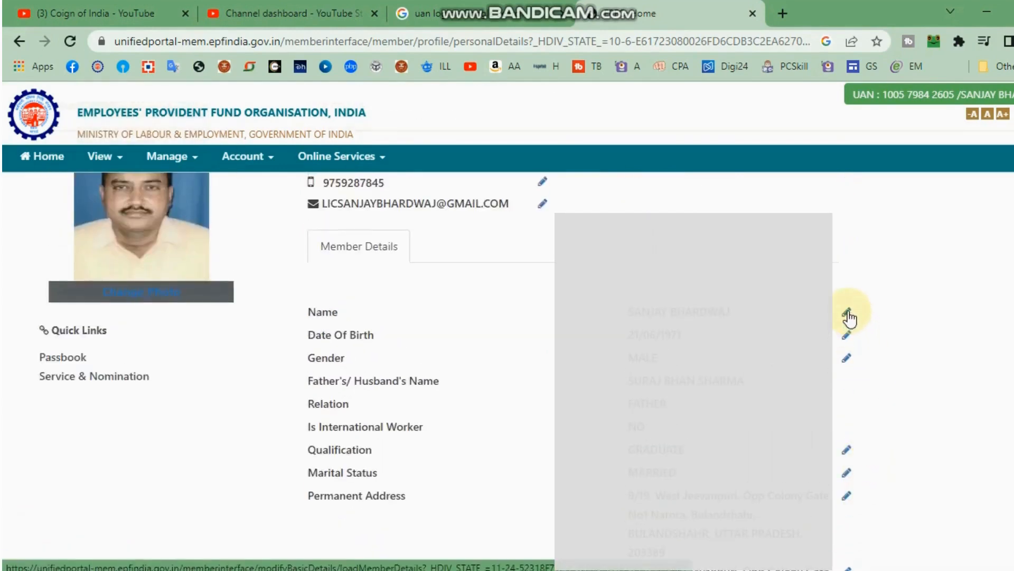
# - Open the Modify Basic Details form from the profile's Name entry, select the first listed employer and give the Aadhaar consent
pyautogui.click(849, 315)
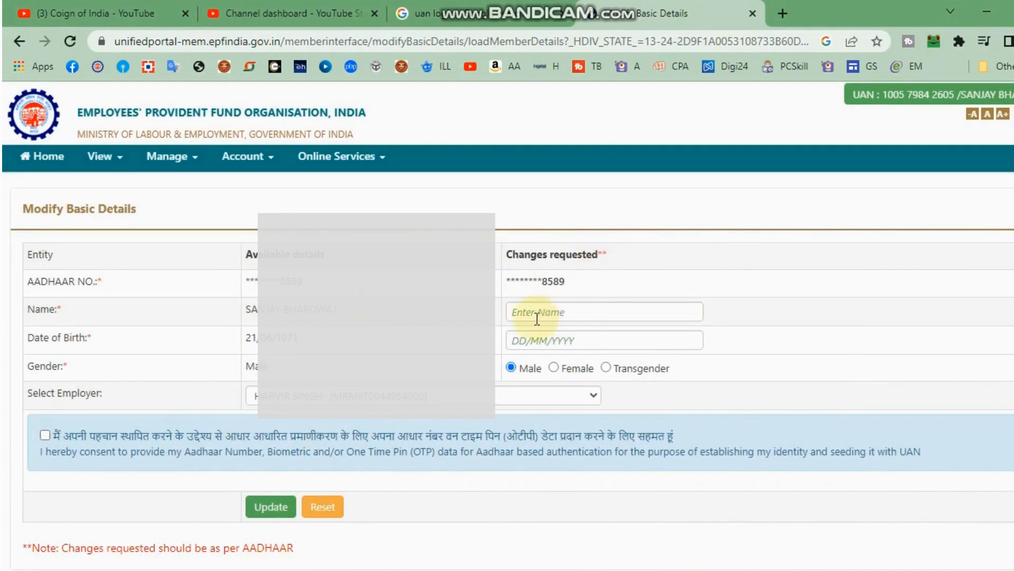
pyautogui.click(552, 312)
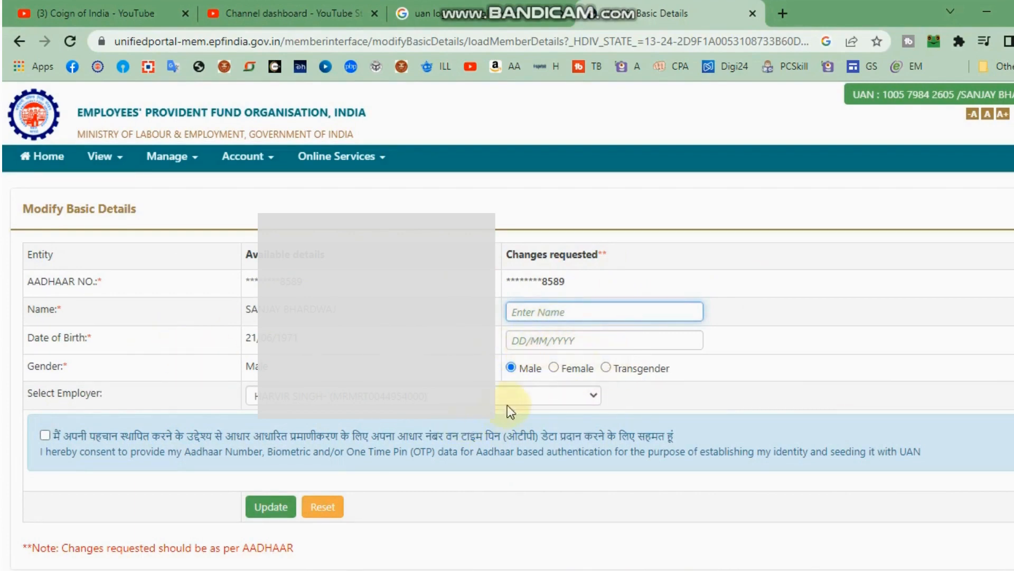
pyautogui.click(527, 396)
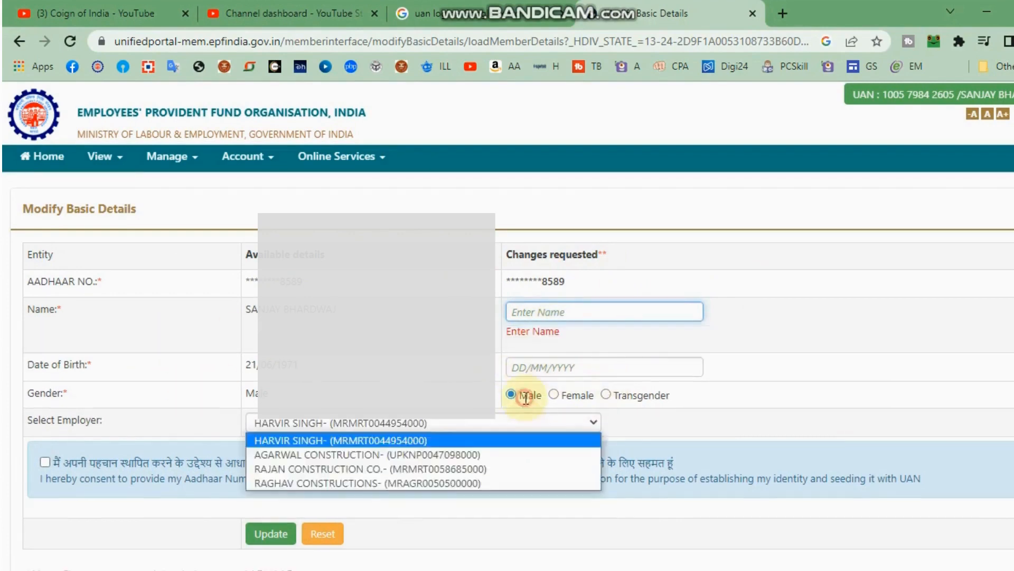
pyautogui.click(412, 441)
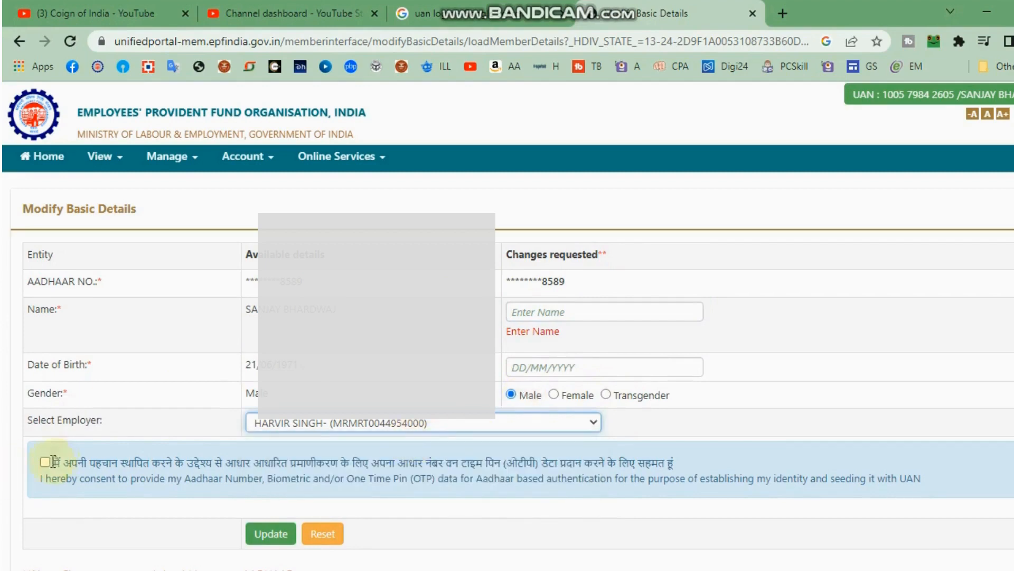
pyautogui.click(45, 462)
pyautogui.scroll(-2, 192, 461)
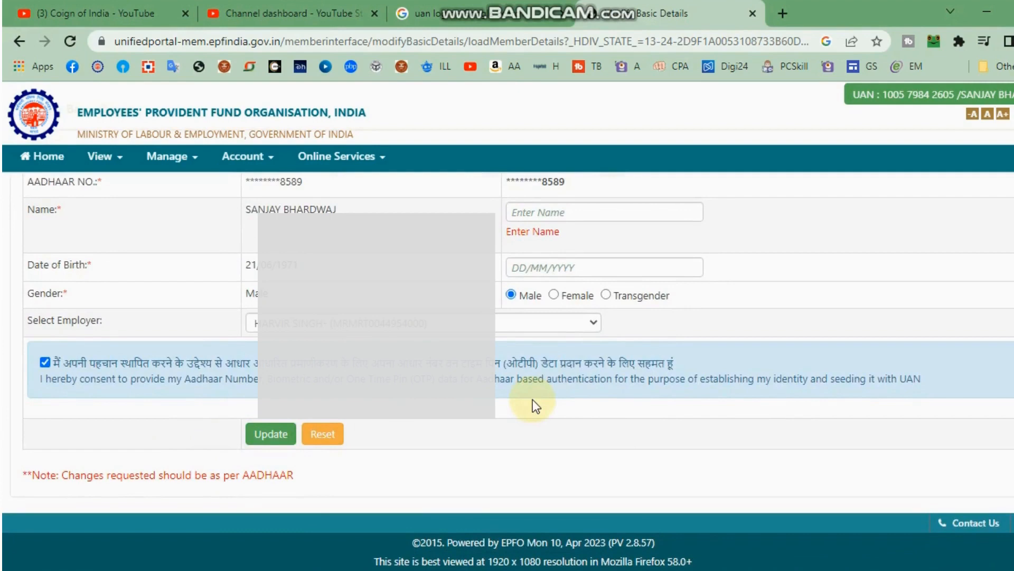
pyautogui.scroll(2, 534, 403)
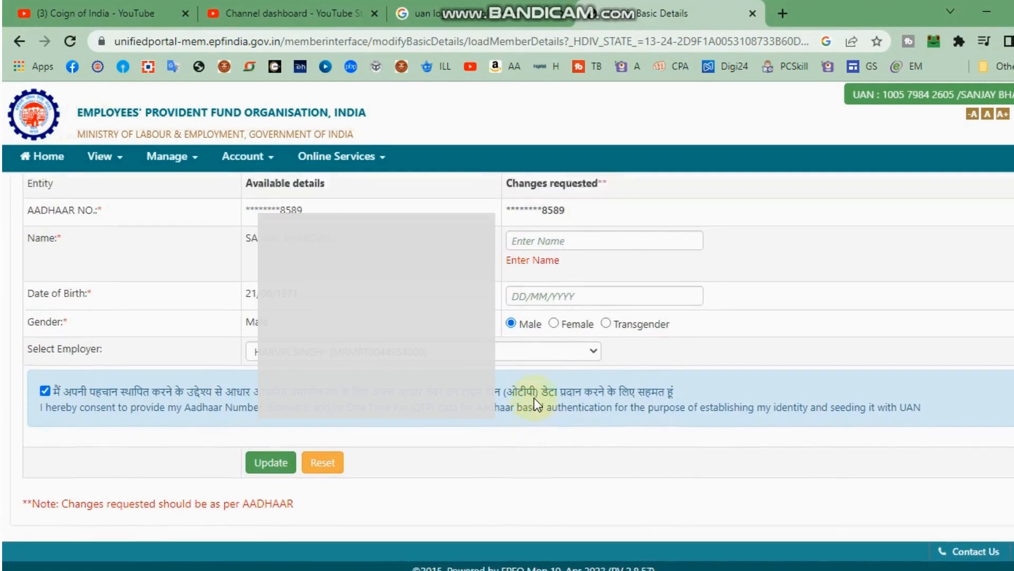
# - Return to the member profile to review its contact and member details, and open the service history
pyautogui.click(120, 158)
pyautogui.click(113, 182)
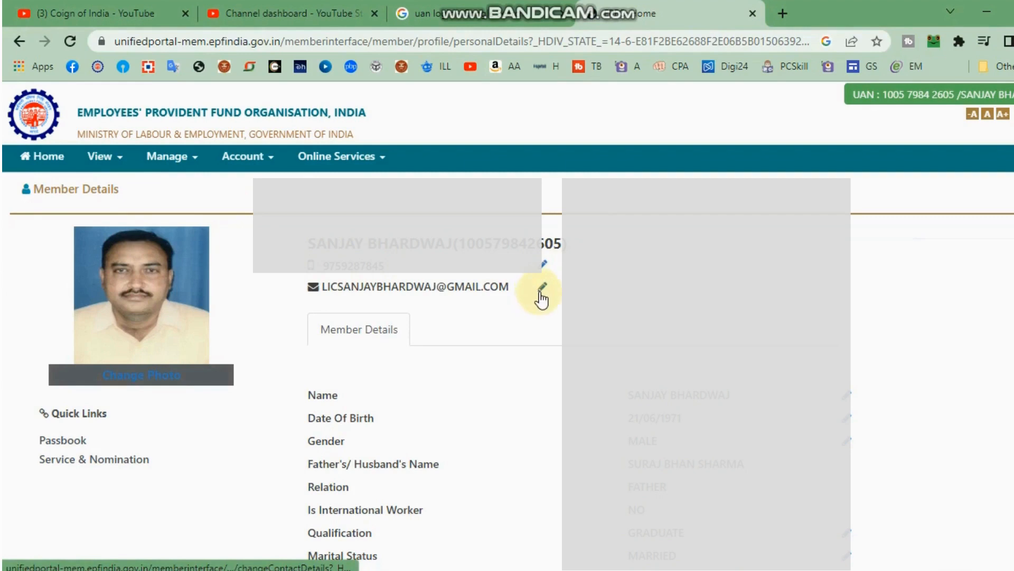
pyautogui.scroll(-1, 558, 314)
pyautogui.scroll(-4, 558, 314)
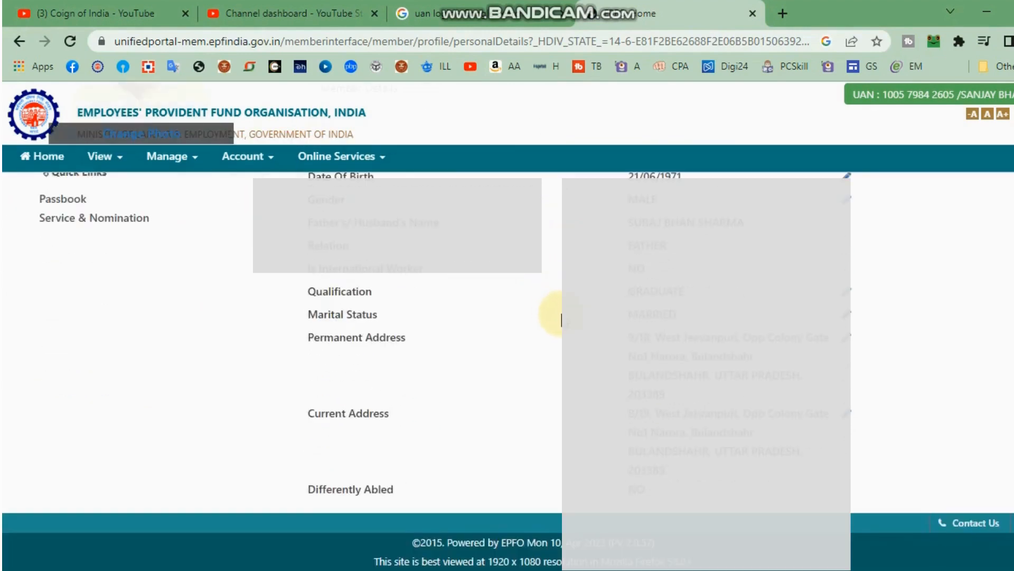
pyautogui.scroll(3, 561, 319)
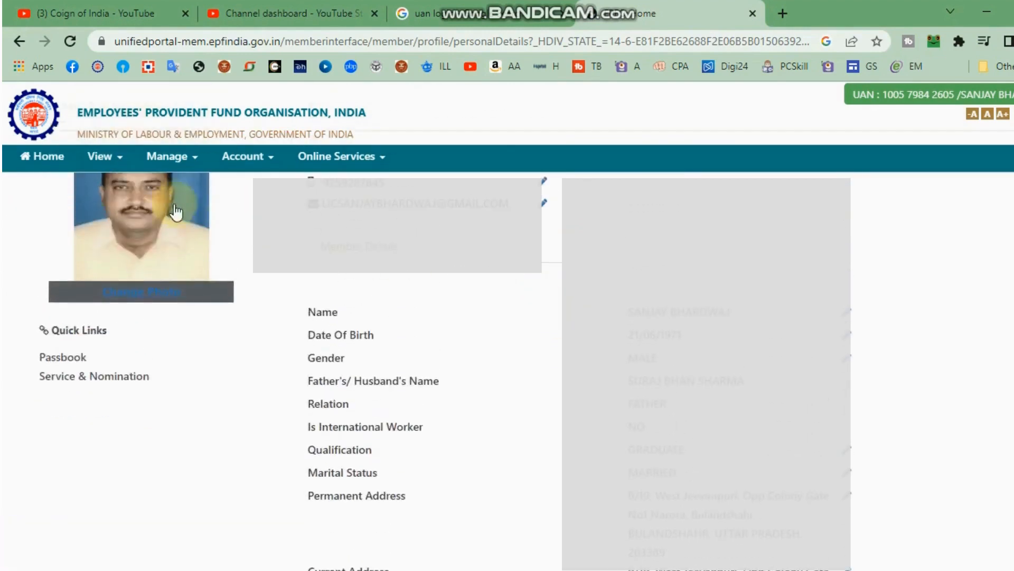
pyautogui.click(115, 159)
pyautogui.click(130, 215)
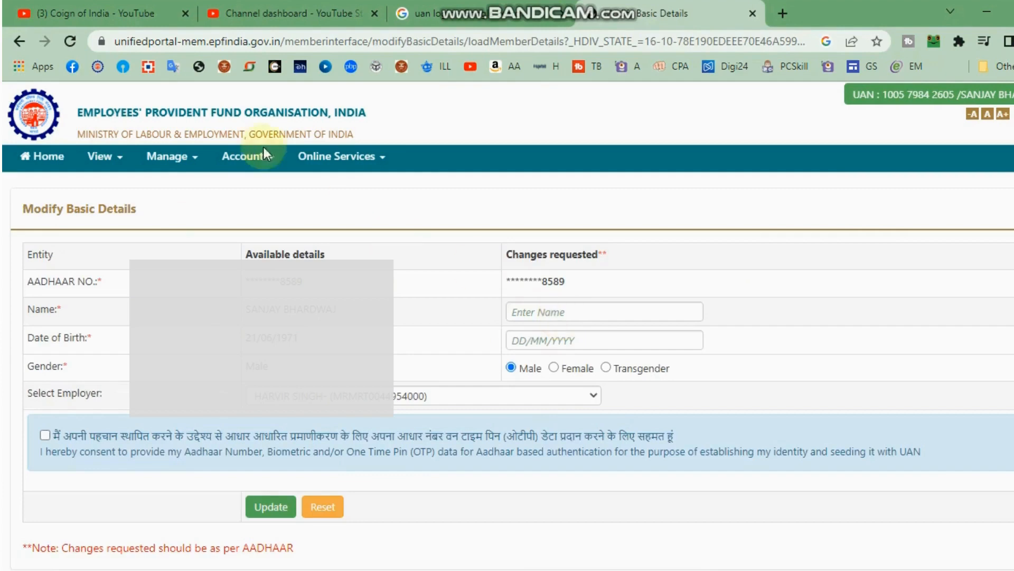
# - Look at the Modify Basic Details form and the Change Contact Details page for the mobile number and e-mail options
pyautogui.click(198, 158)
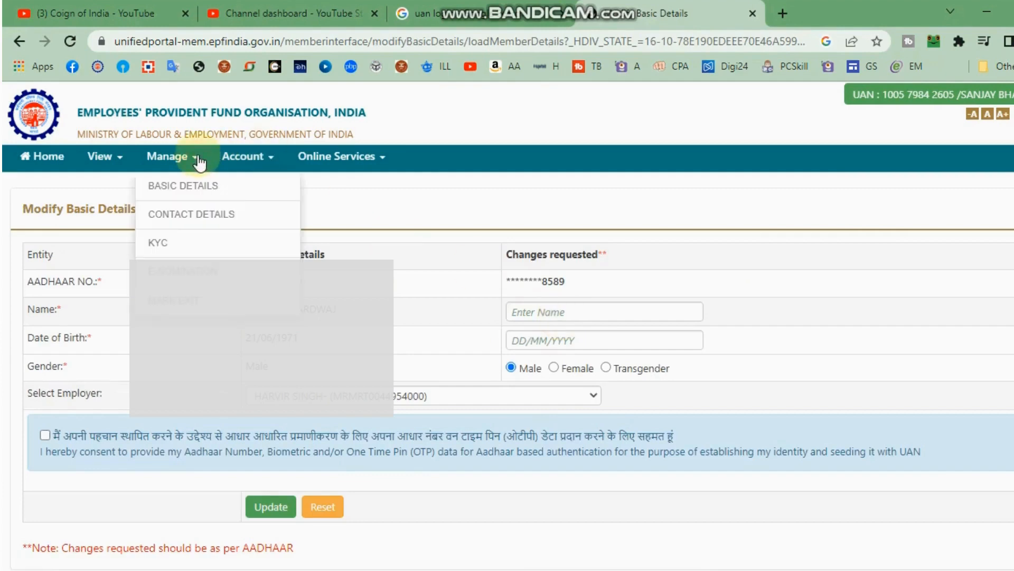
pyautogui.click(193, 188)
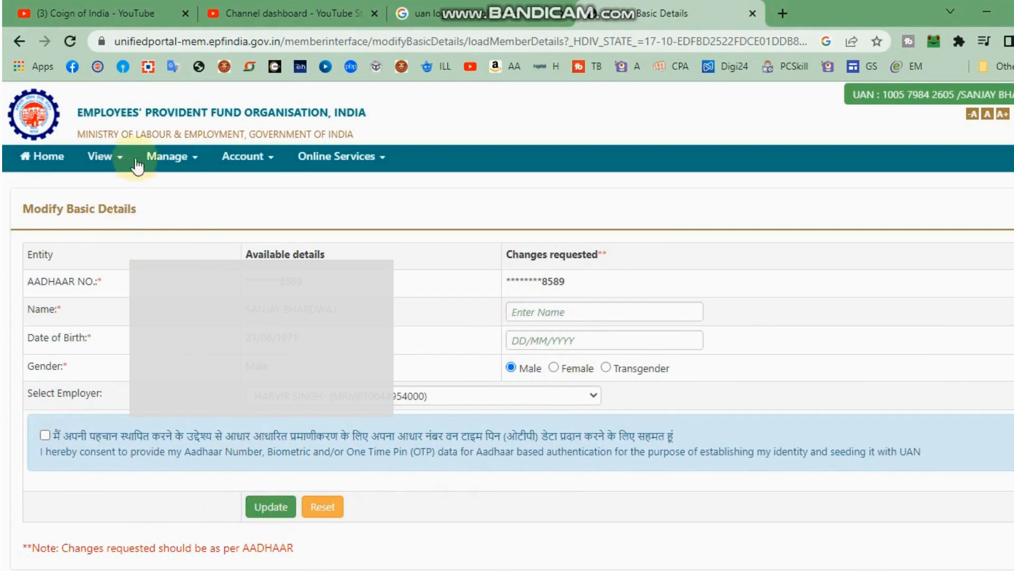
pyautogui.moveTo(190, 158)
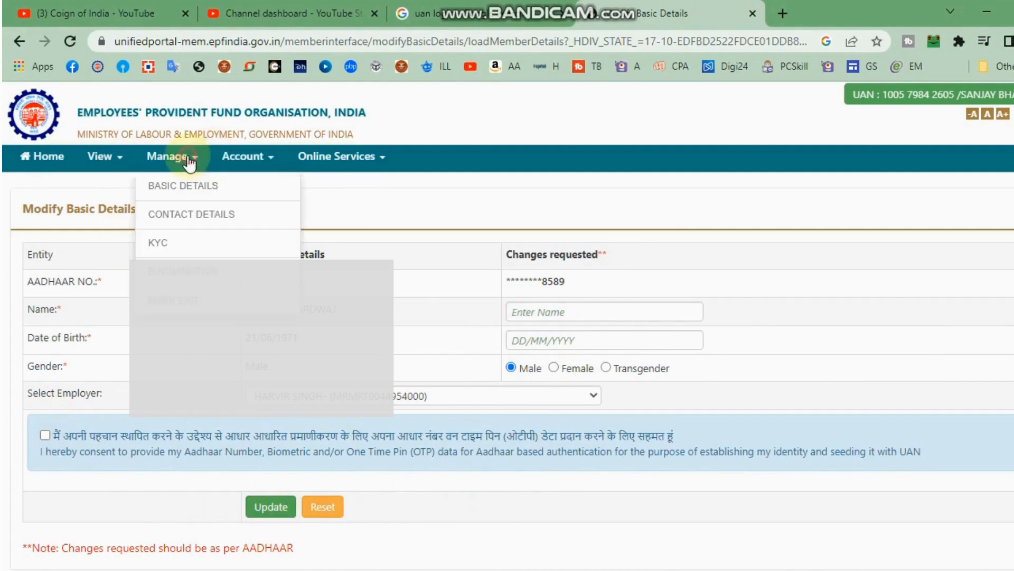
pyautogui.click(197, 217)
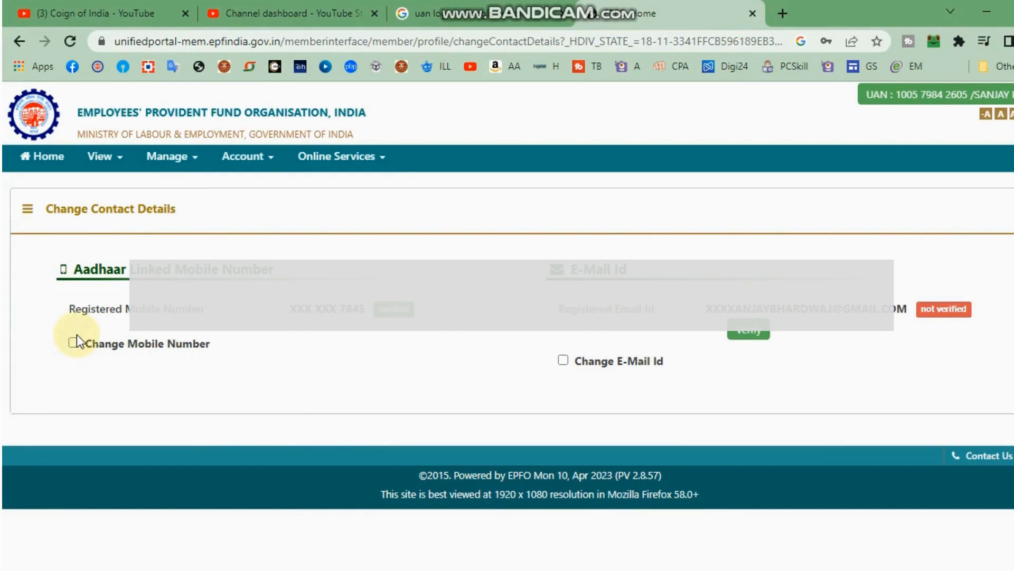
# - Open the KYC page and examine the currently active and pending KYC records
pyautogui.click(191, 158)
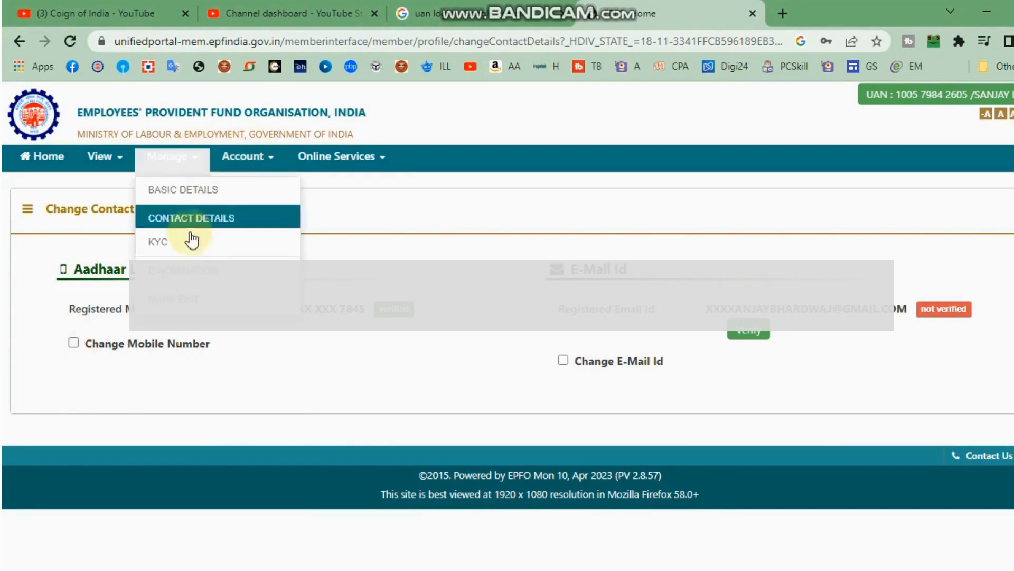
pyautogui.click(170, 251)
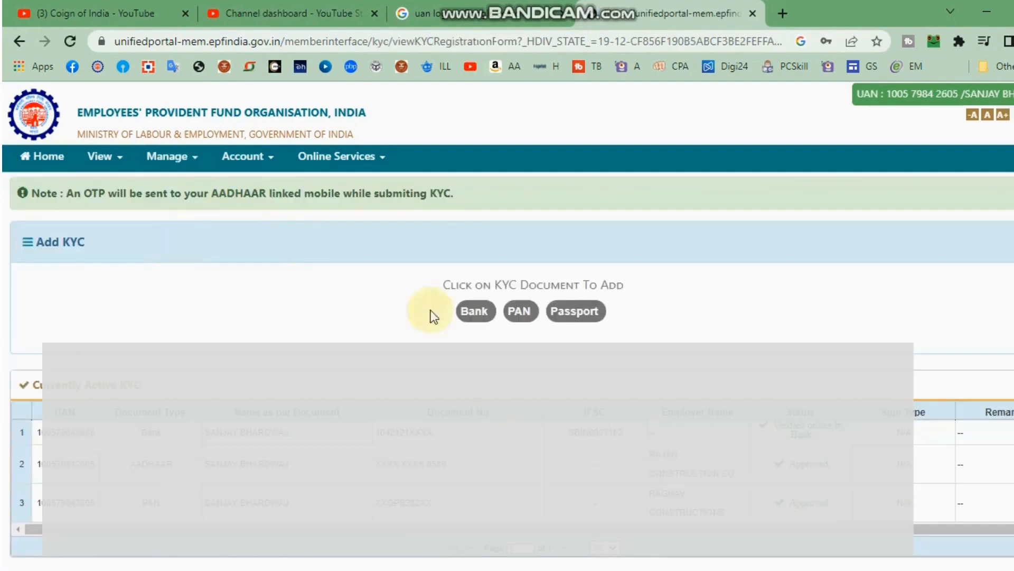
pyautogui.scroll(-2, 541, 417)
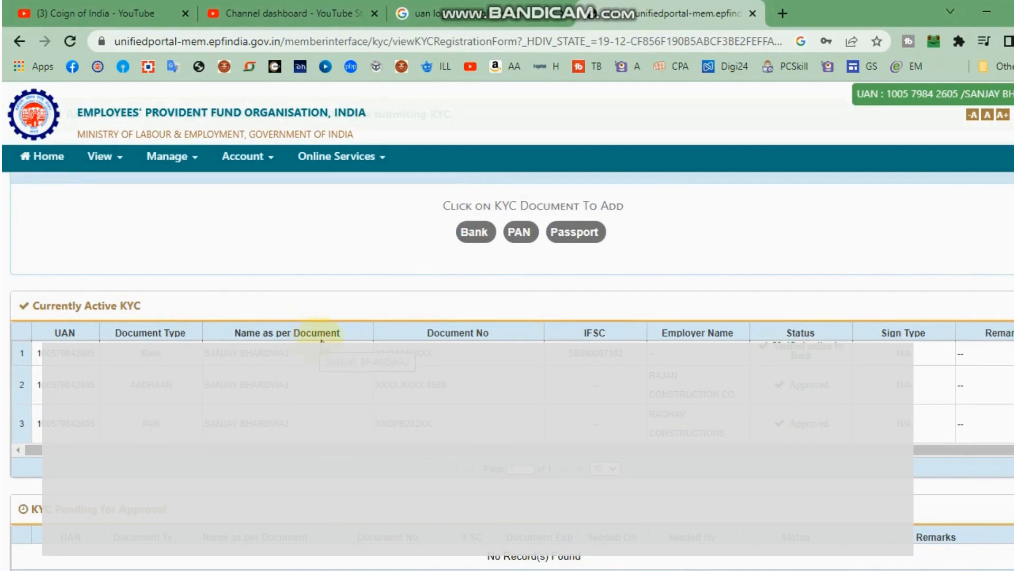
pyautogui.scroll(2, 454, 341)
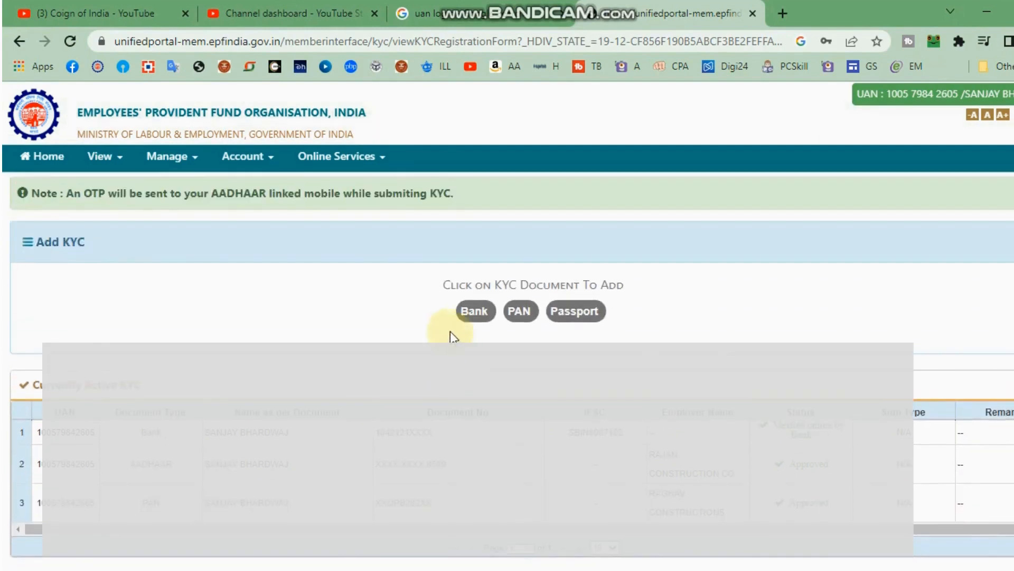
# - Add the Bank and PAN document sections to the Add KYC form and look over their fields and consent
pyautogui.click(476, 310)
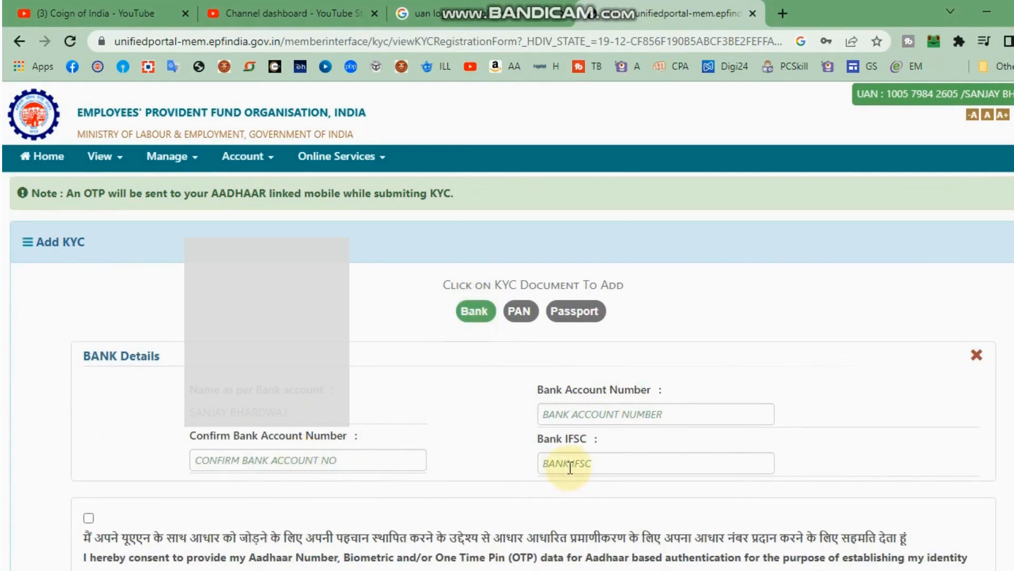
pyautogui.scroll(-3, 570, 468)
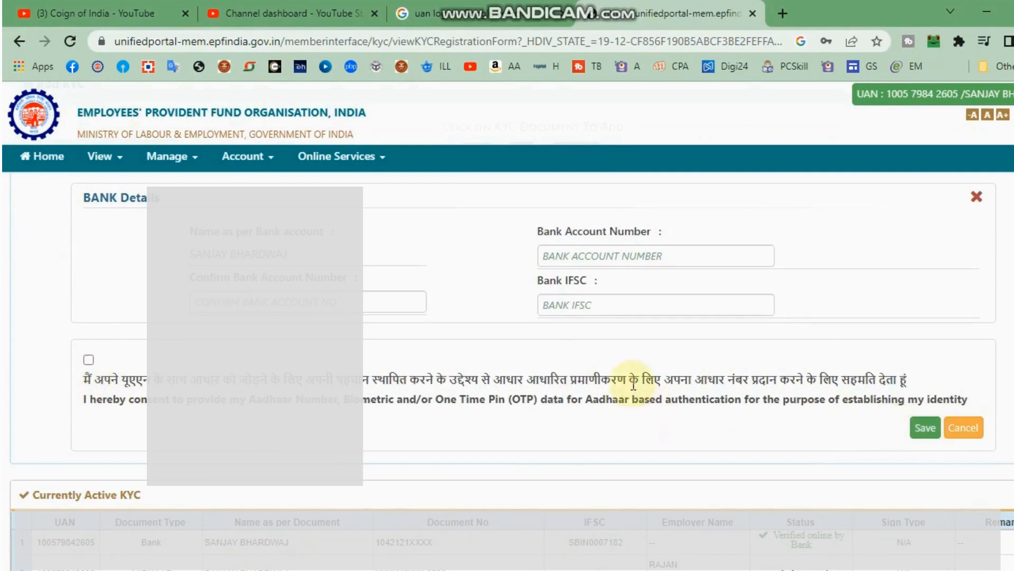
pyautogui.scroll(3, 634, 384)
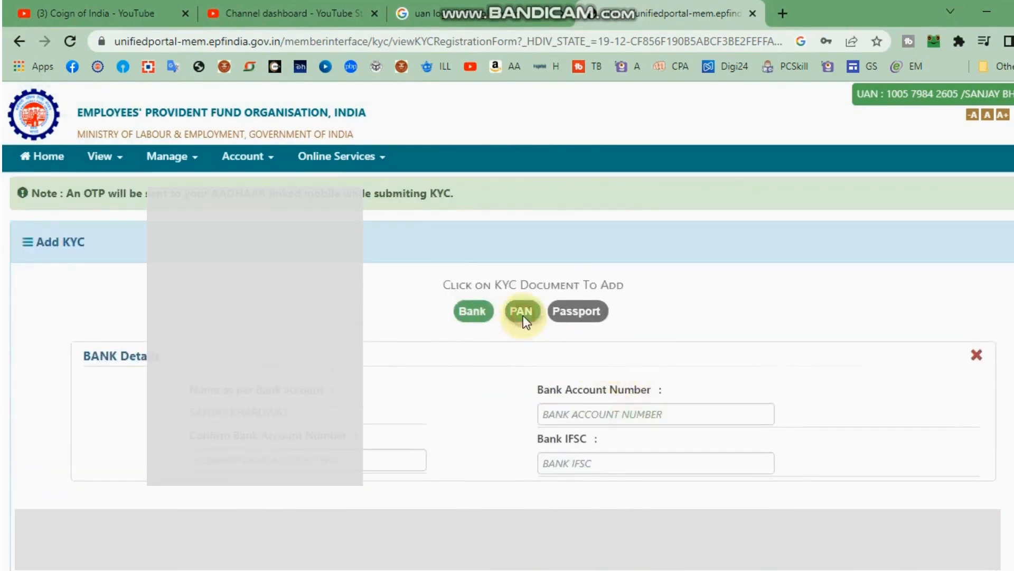
pyautogui.click(522, 313)
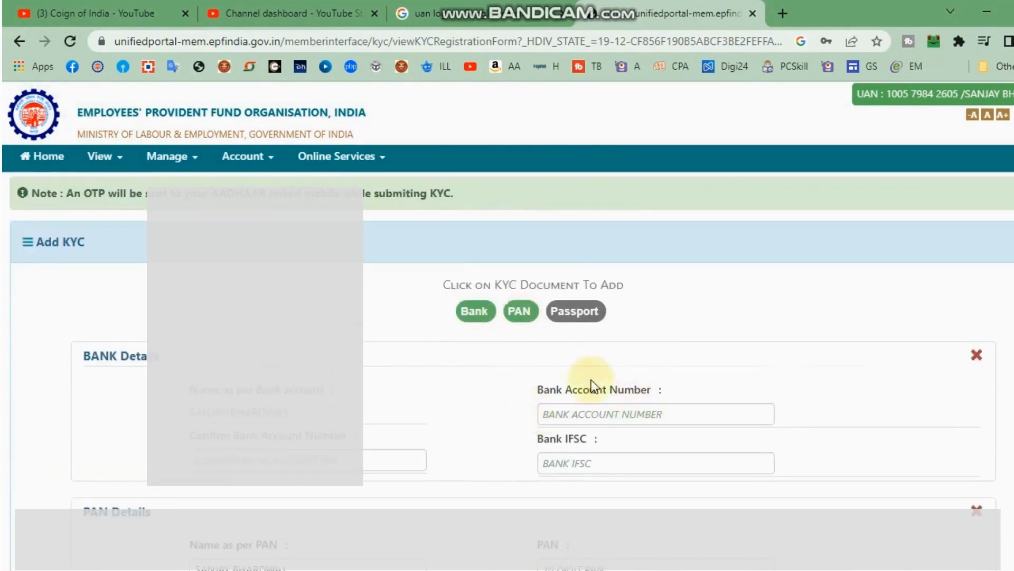
pyautogui.scroll(-5, 585, 411)
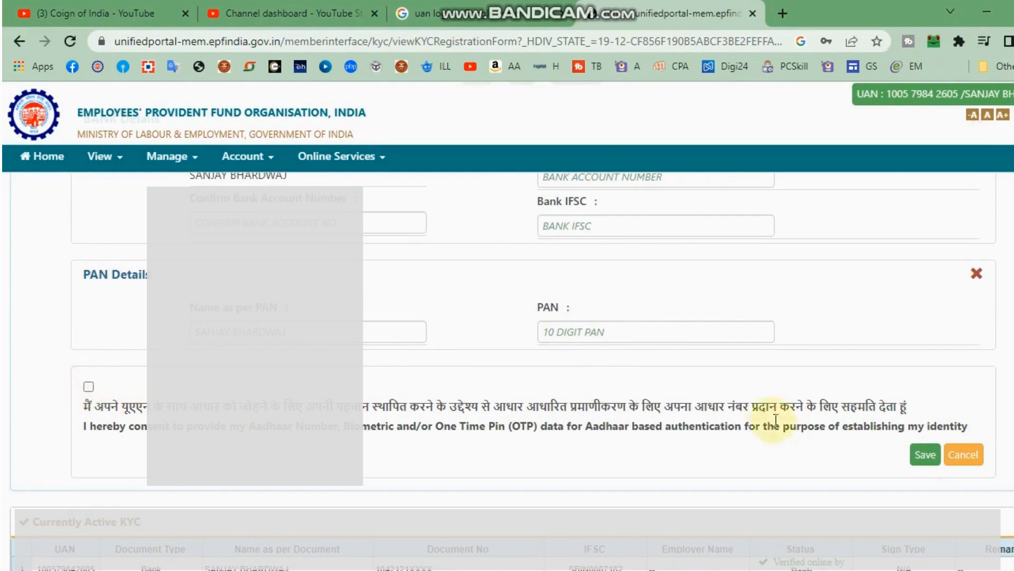
pyautogui.scroll(3, 782, 417)
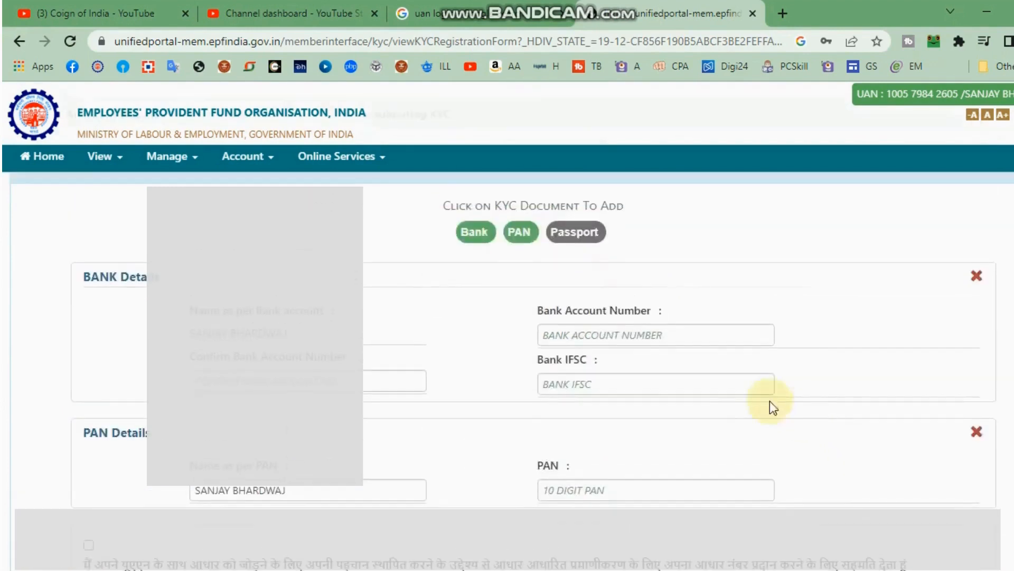
# - Add the Passport section to the Add KYC form, look over its fields, and remove the Passport and PAN sections
pyautogui.click(584, 233)
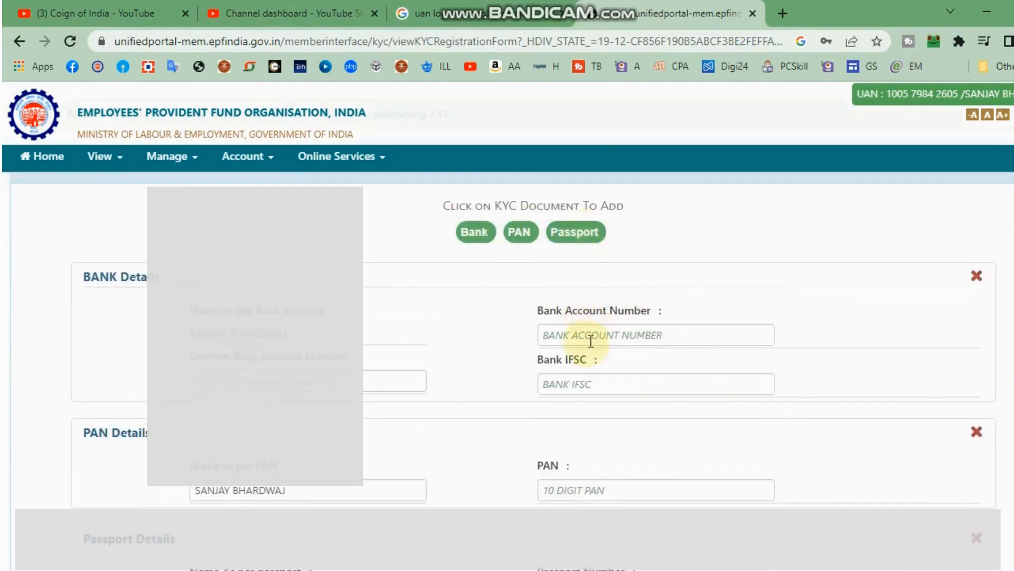
pyautogui.scroll(-4, 792, 402)
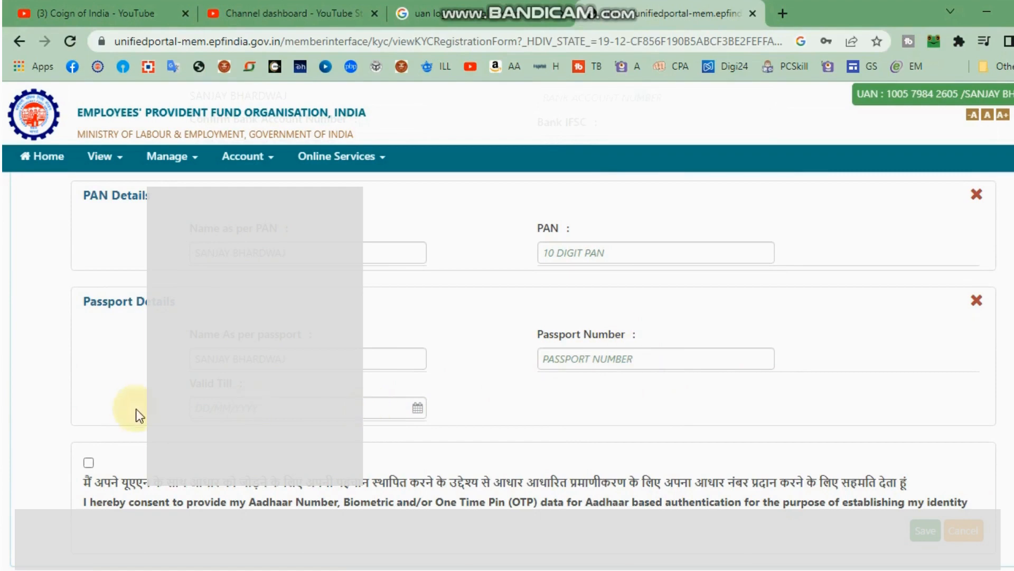
pyautogui.click(976, 301)
pyautogui.click(977, 194)
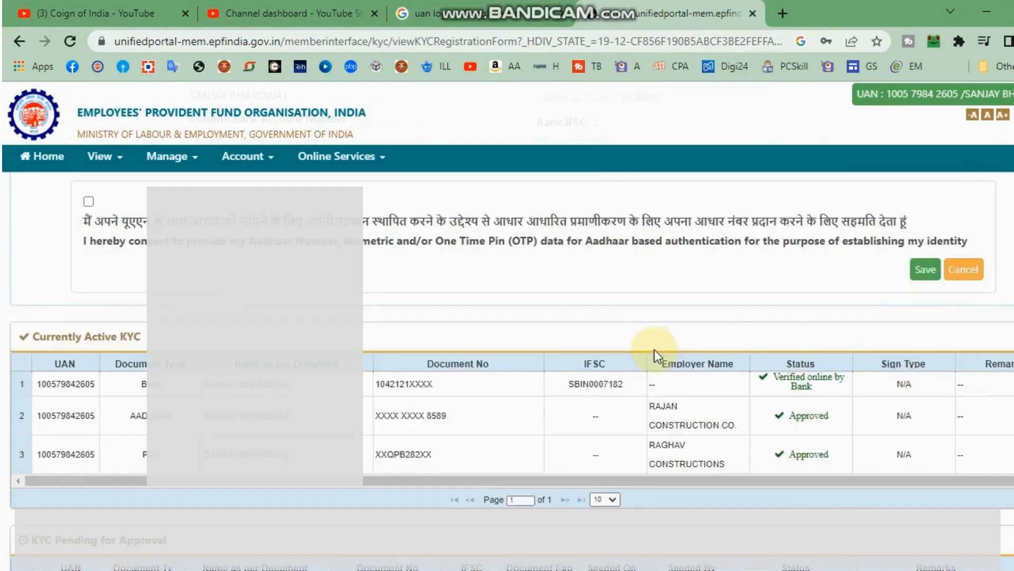
# - Examine the currently active, pending and rejected KYC tables below the Add KYC form
pyautogui.scroll(-4, 654, 350)
pyautogui.scroll(2, 655, 357)
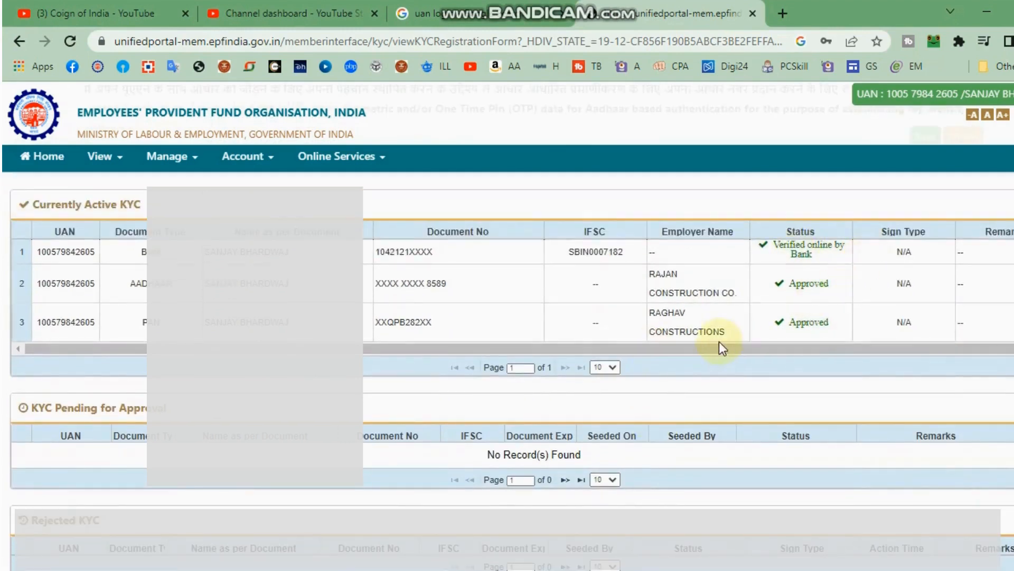
pyautogui.scroll(4, 719, 341)
pyautogui.scroll(5, 718, 341)
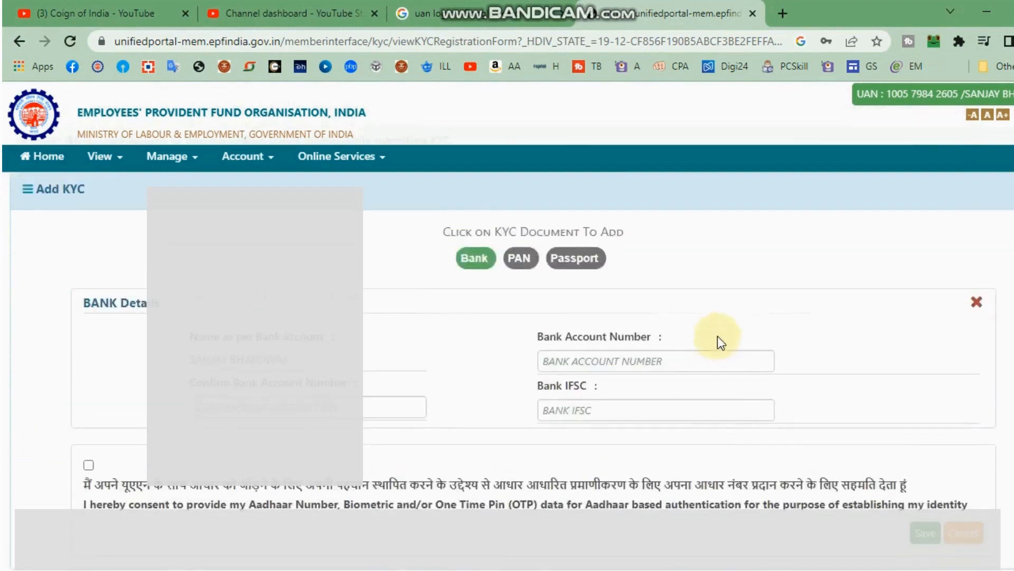
# - Open the e-Nomination page and review its prerequisites and the nomination history
pyautogui.click(188, 154)
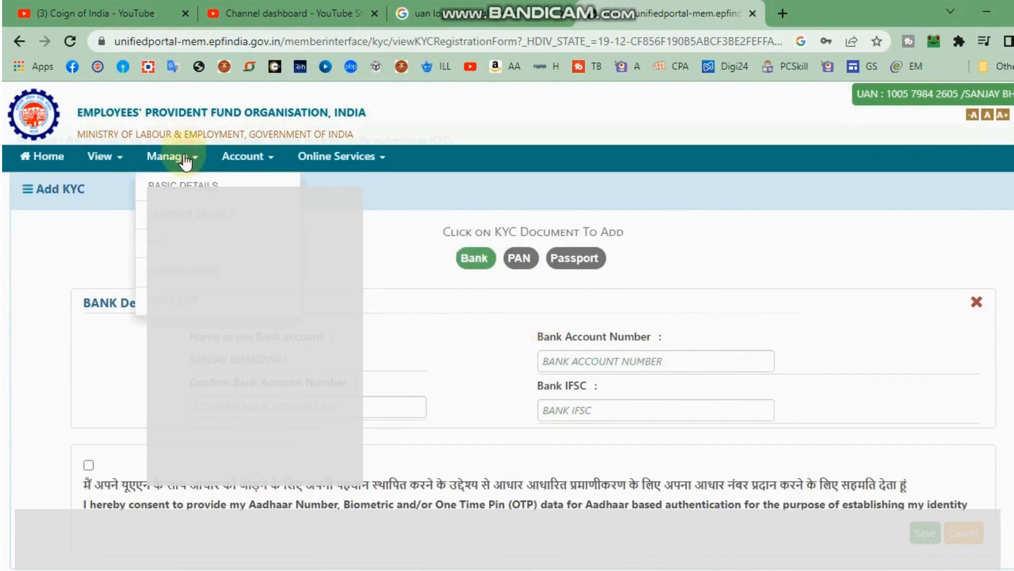
pyautogui.click(178, 277)
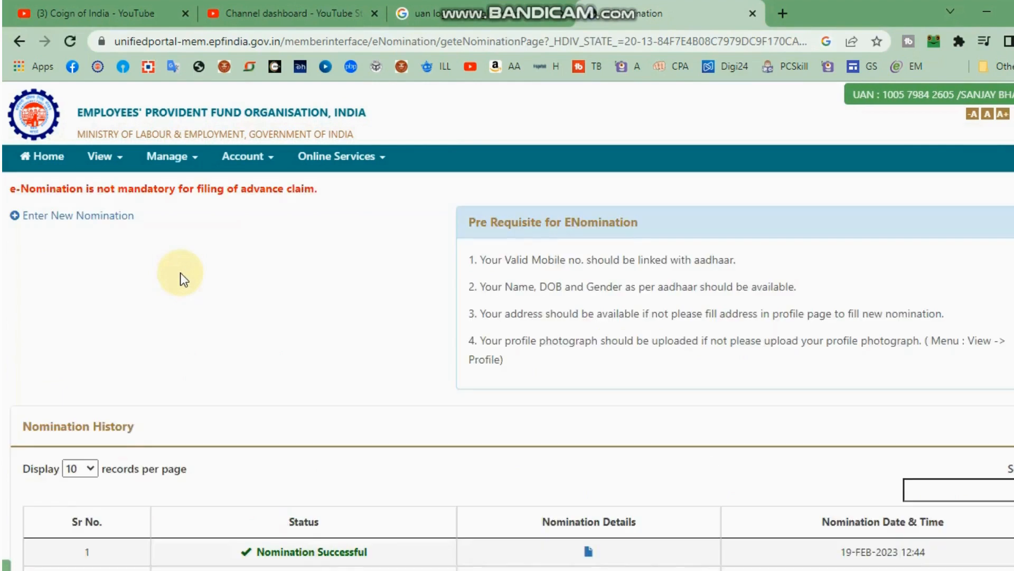
pyautogui.scroll(-3, 252, 303)
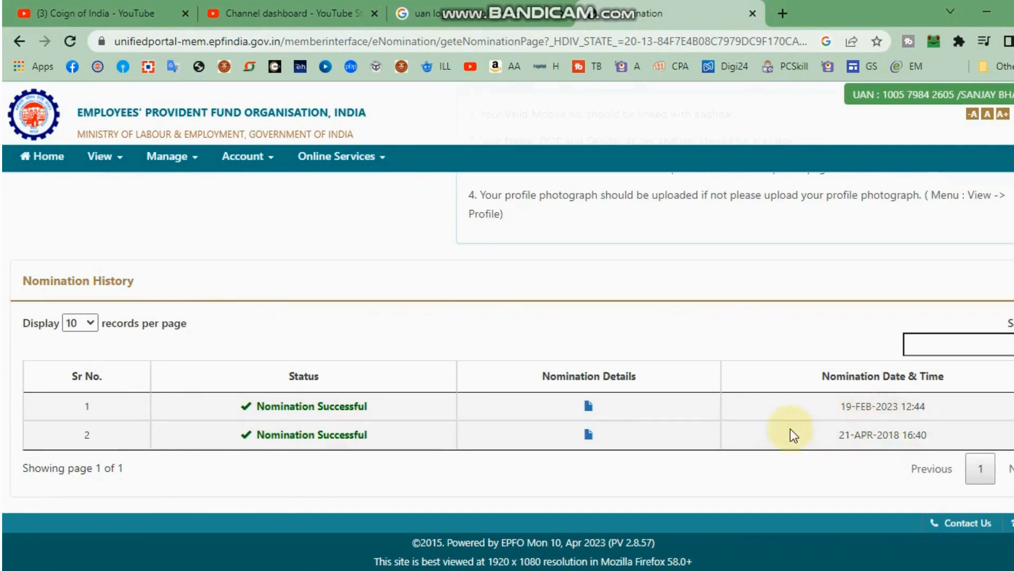
pyautogui.scroll(3, 770, 433)
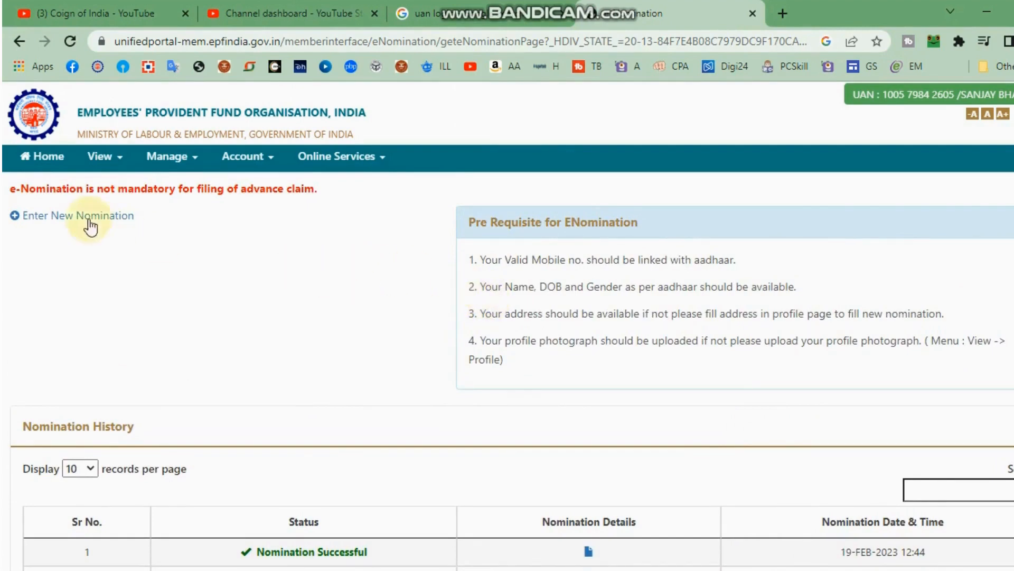
# - Start a new nomination, proceed with the member's profile details, and declare Yes for having family
pyautogui.click(49, 217)
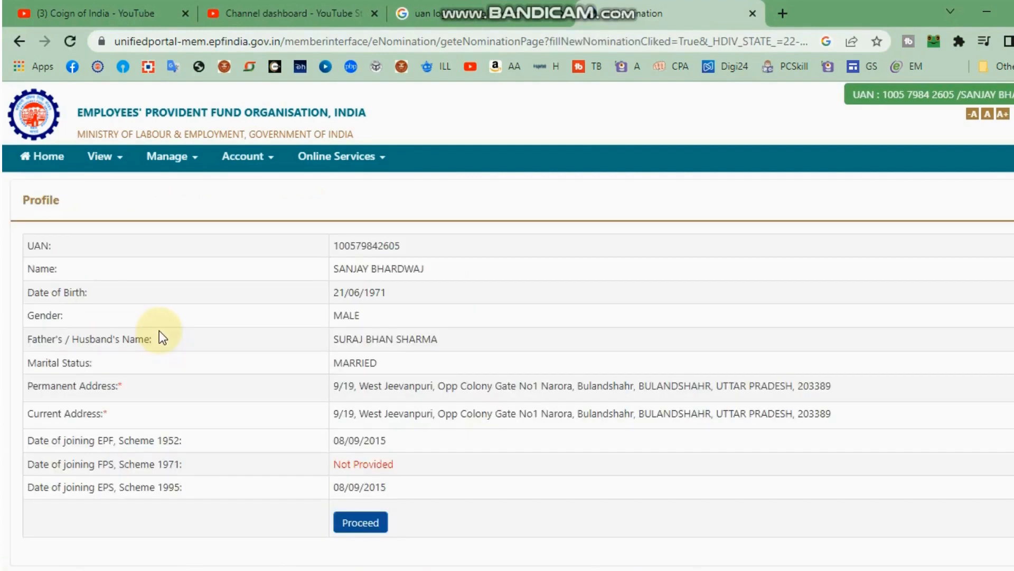
pyautogui.scroll(-3, 253, 365)
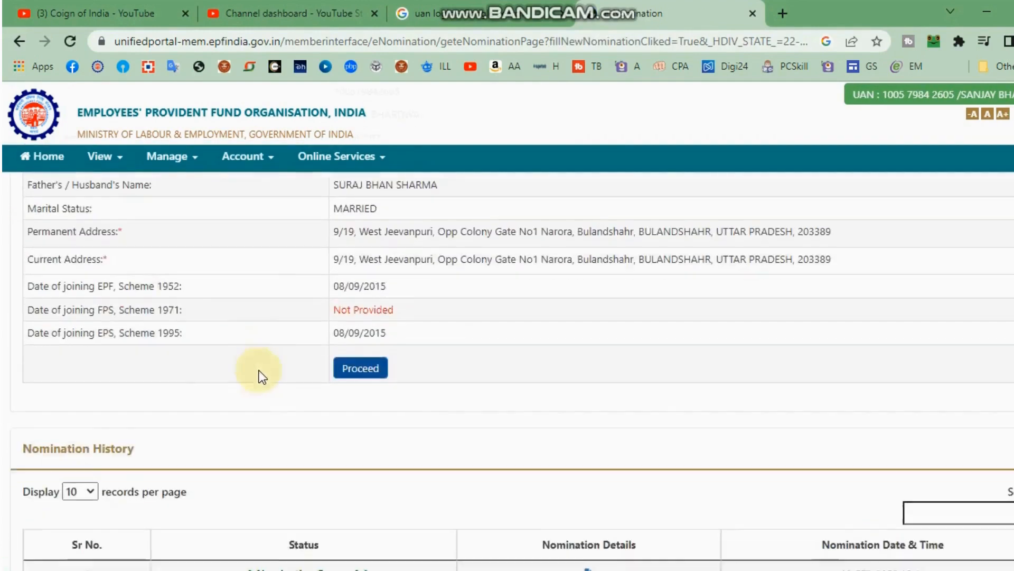
pyautogui.click(361, 364)
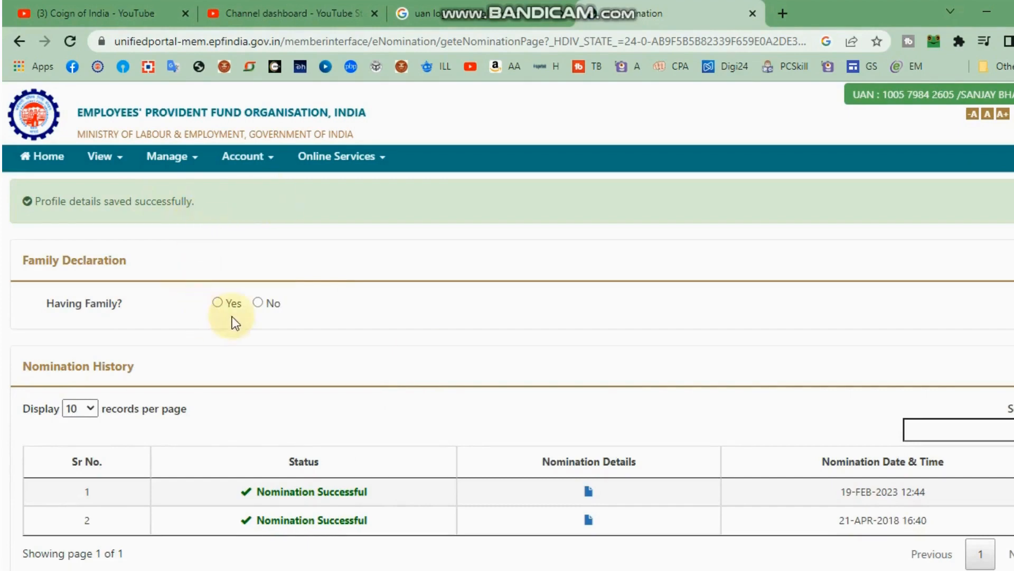
pyautogui.click(218, 302)
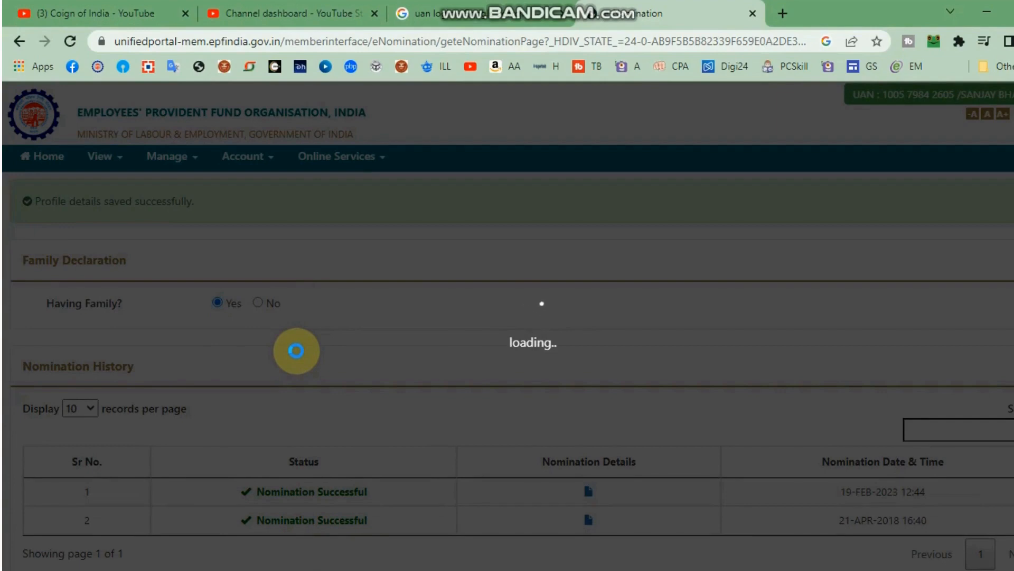
# - Look over the Add Family Details form, including the relation options, address, guardian and photo fields, consent and save options
pyautogui.scroll(-1, 296, 351)
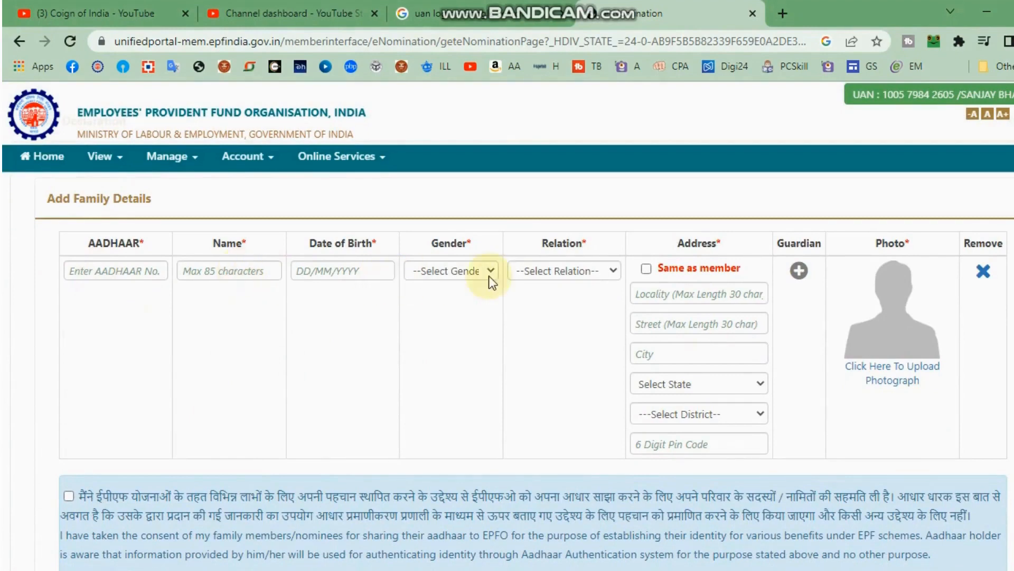
pyautogui.click(582, 272)
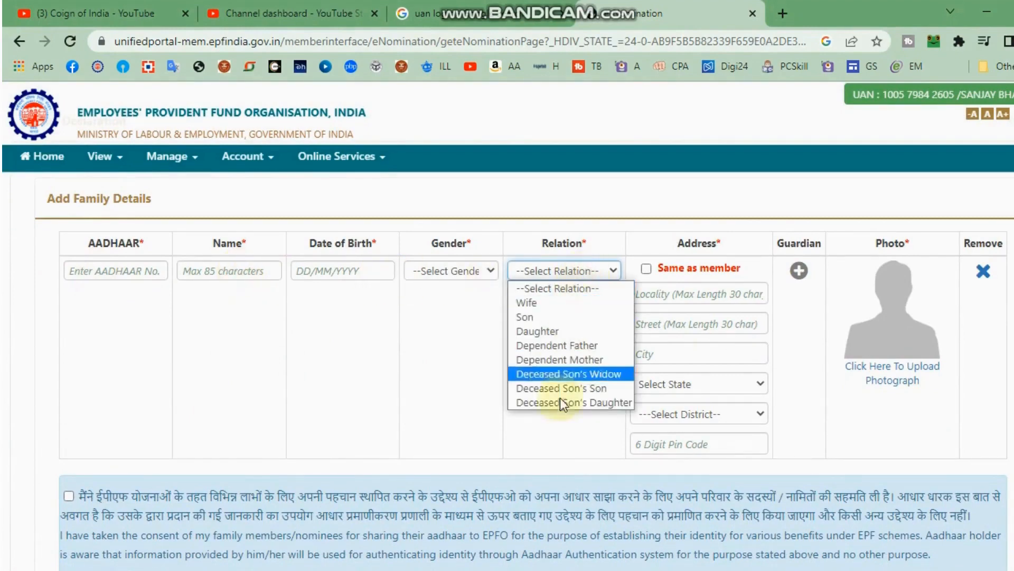
pyautogui.click(447, 355)
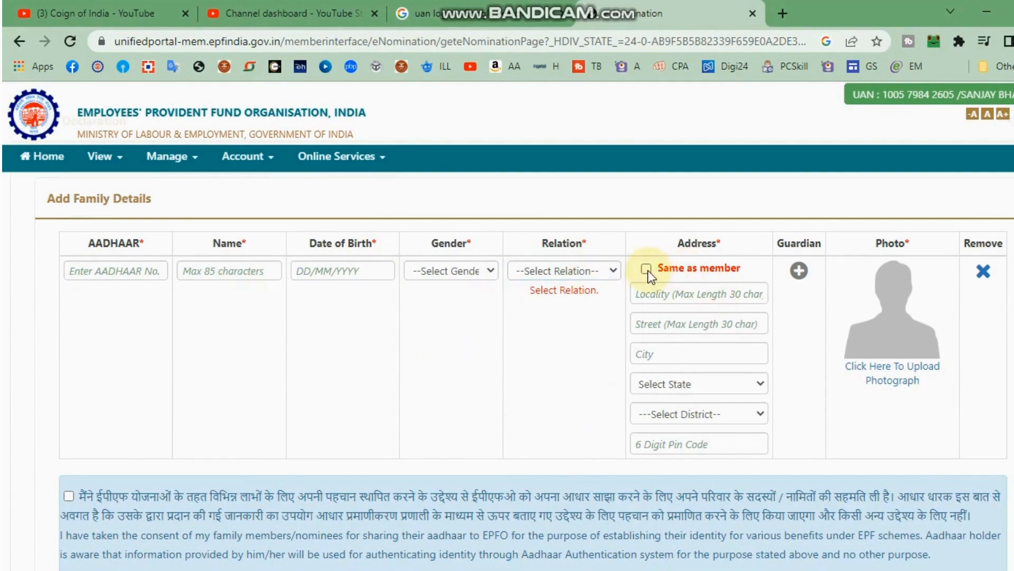
pyautogui.click(800, 271)
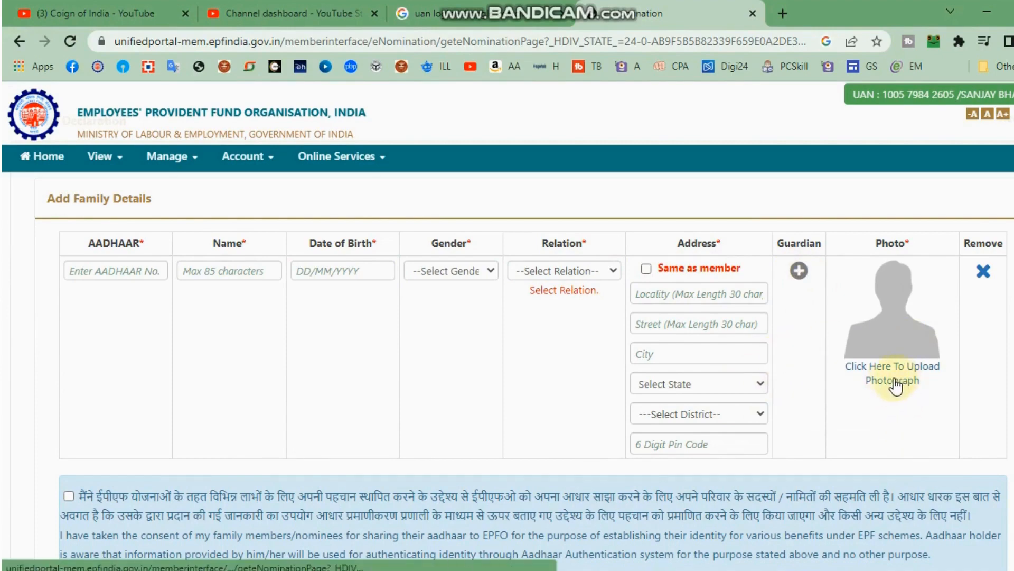
pyautogui.scroll(-4, 680, 432)
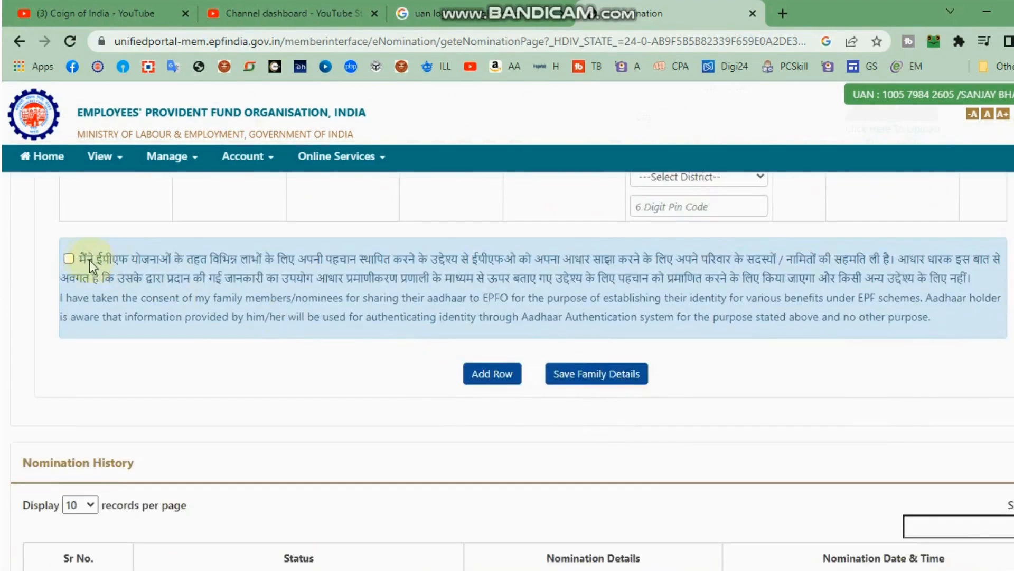
pyautogui.click(611, 391)
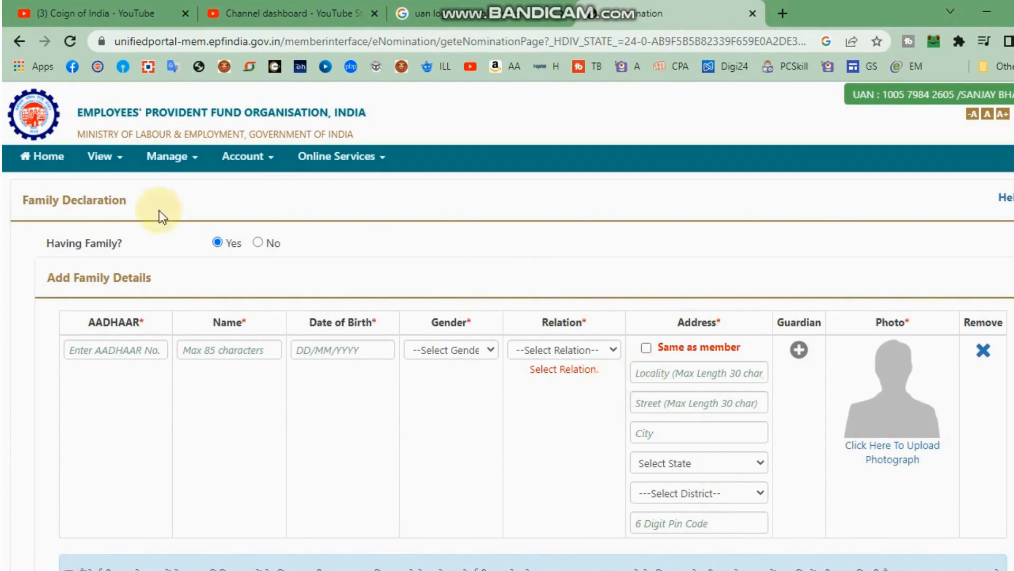
# - Open the Mark Exit page and review the Date of Exit seeding history
pyautogui.click(194, 168)
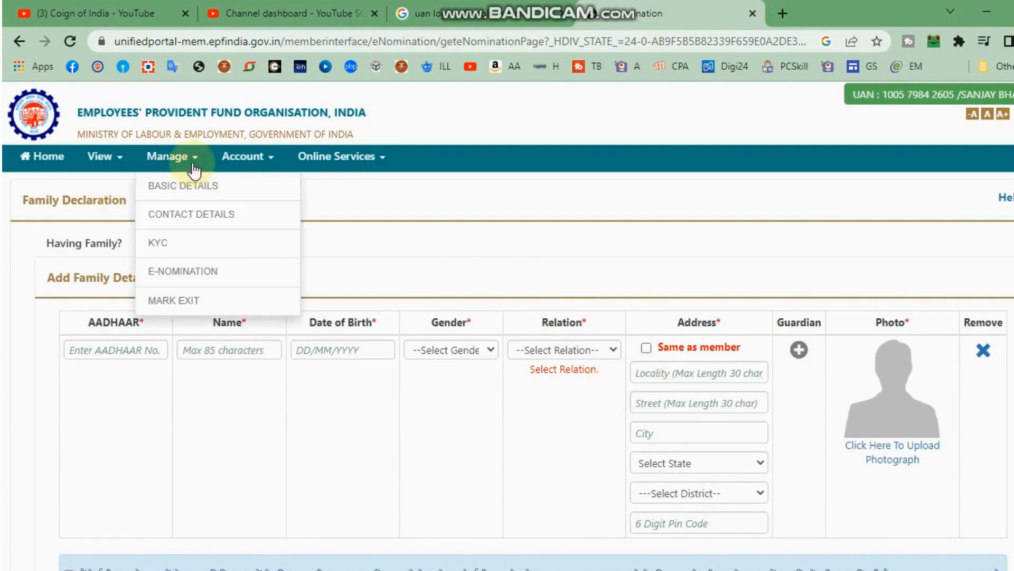
pyautogui.click(188, 300)
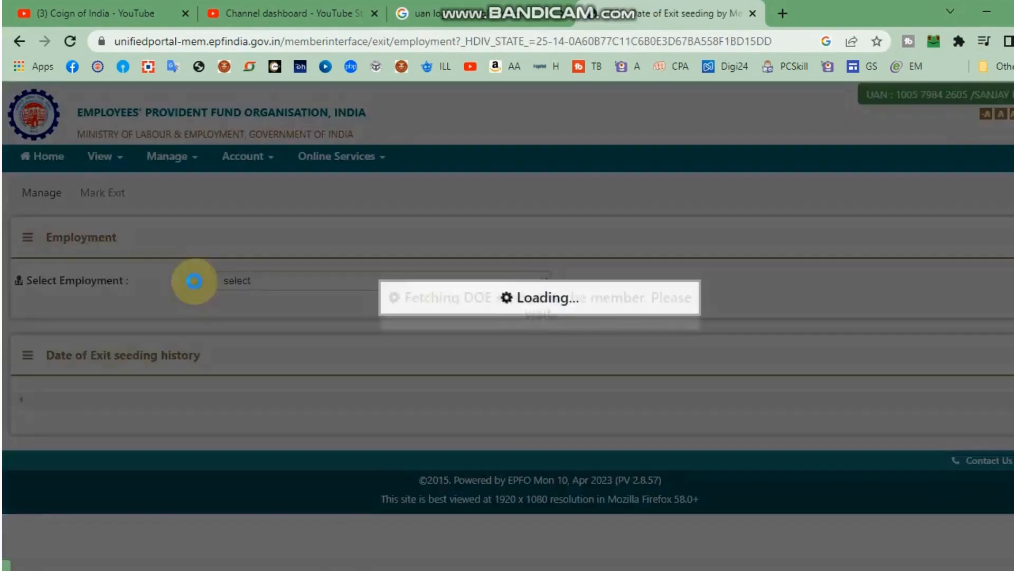
pyautogui.scroll(-2, 201, 324)
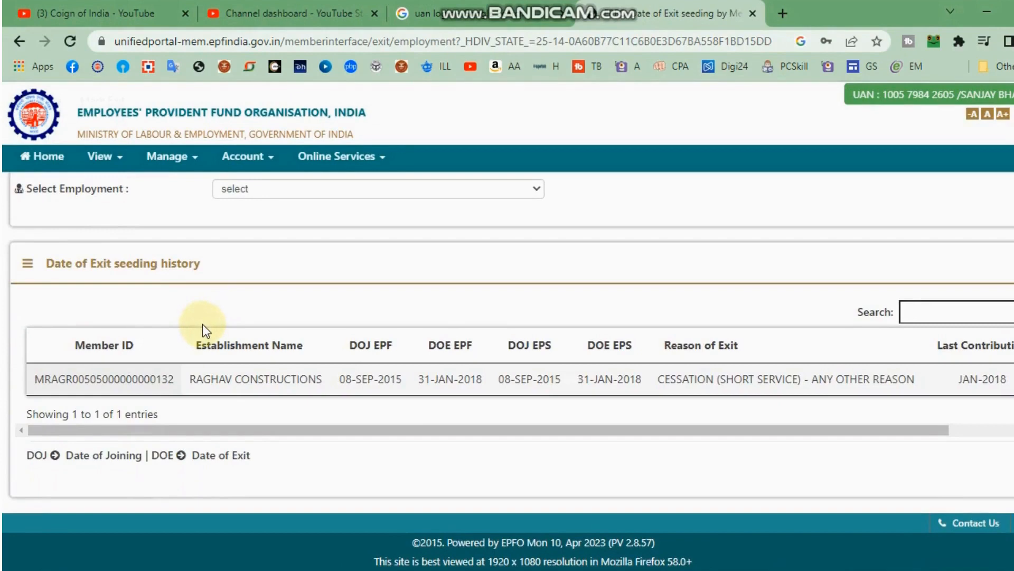
pyautogui.scroll(2, 202, 324)
# - Select the first listed employment and set both the date of exit (EPF) and its re-selection to 31 July 2021
pyautogui.click(349, 288)
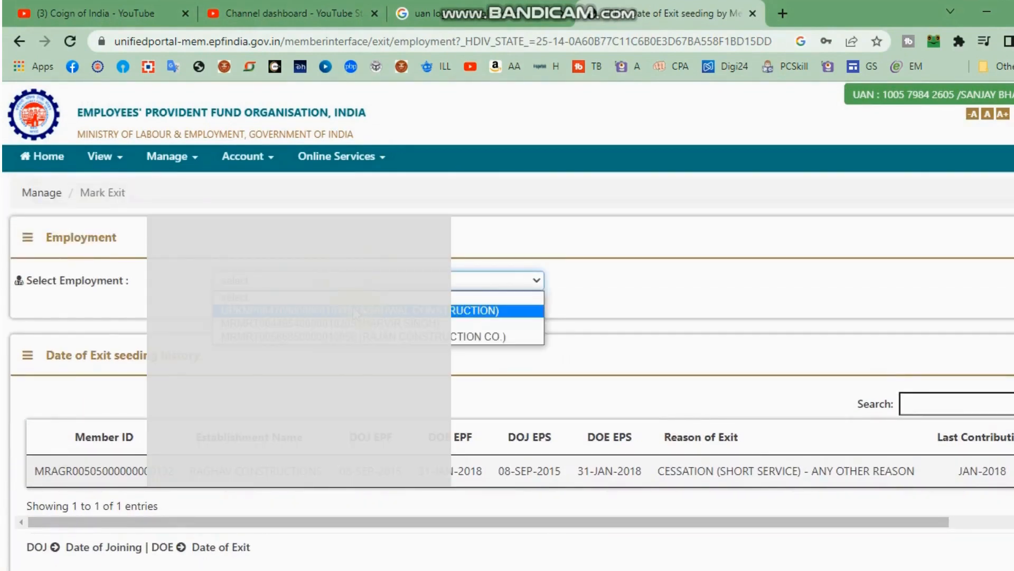
pyautogui.click(353, 311)
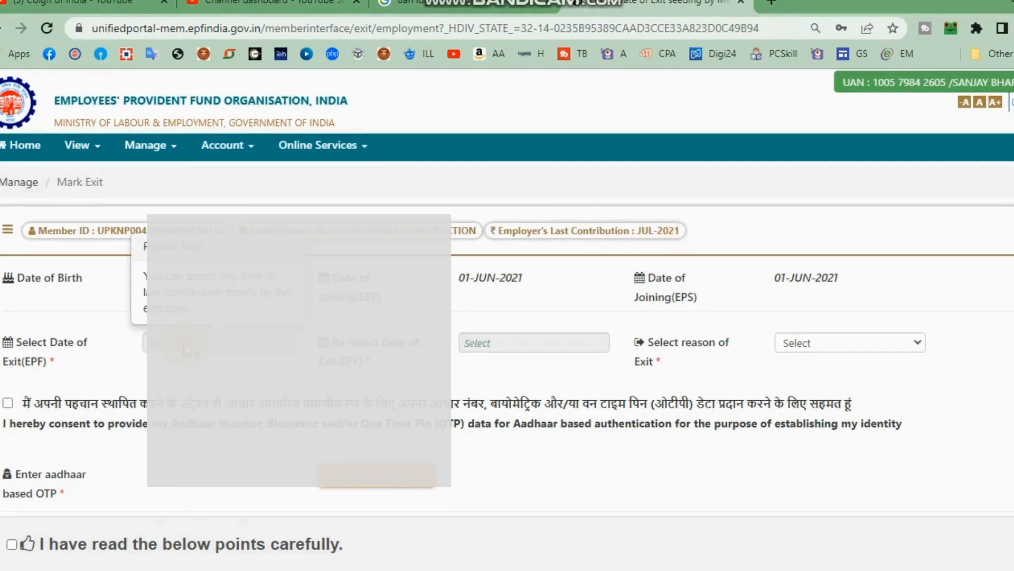
pyautogui.click(185, 350)
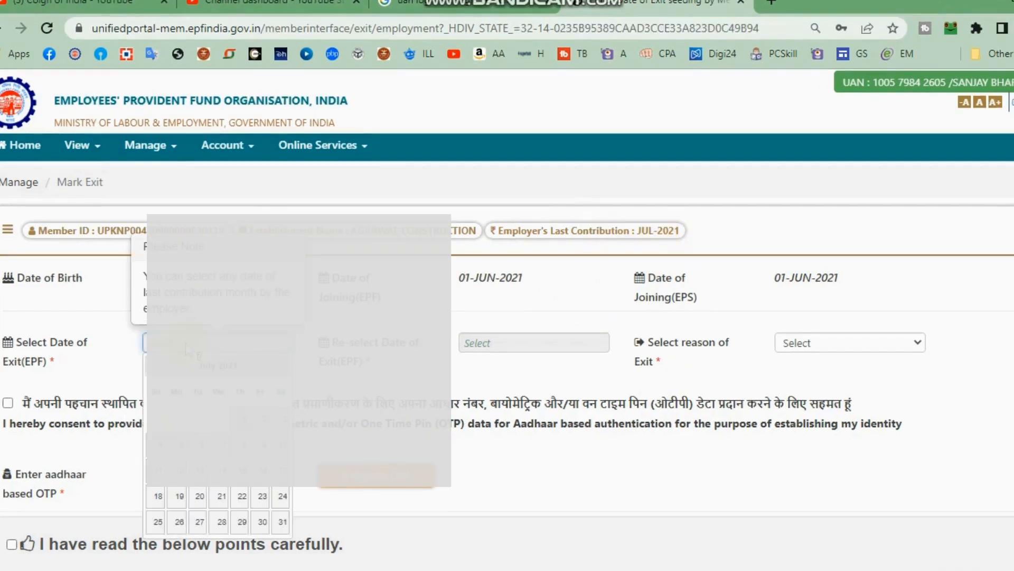
pyautogui.click(283, 523)
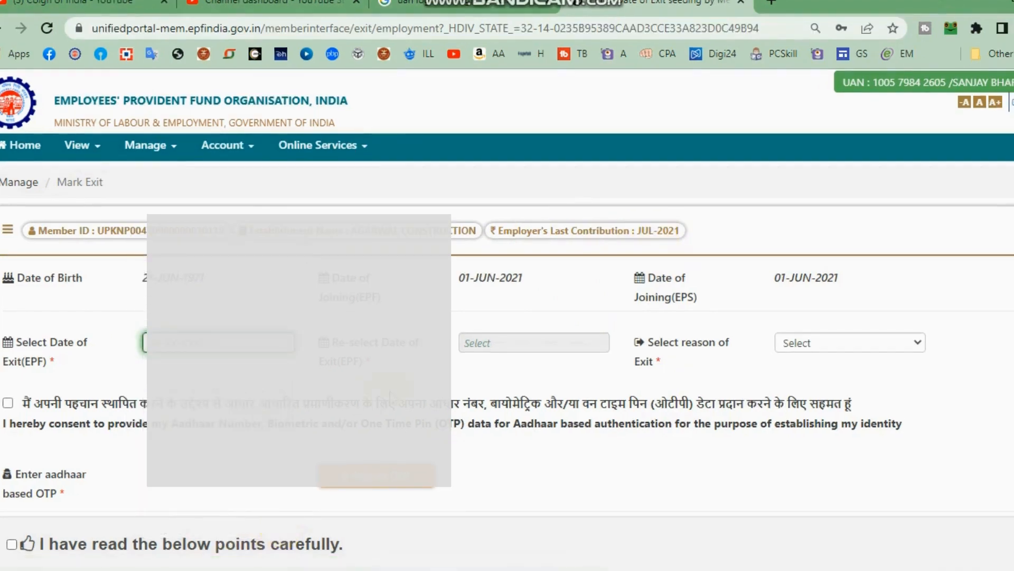
pyautogui.click(544, 341)
pyautogui.click(597, 523)
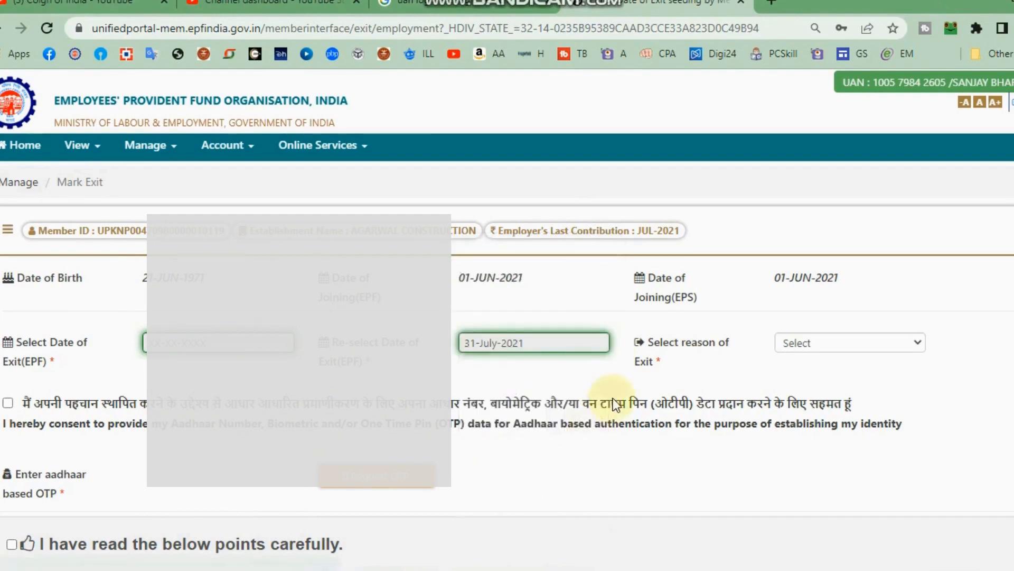
# - Set the reason of exit to CESSATION (SHORT SERVICE) - Any other reason and accept the Aadhaar authentication consent
pyautogui.click(856, 341)
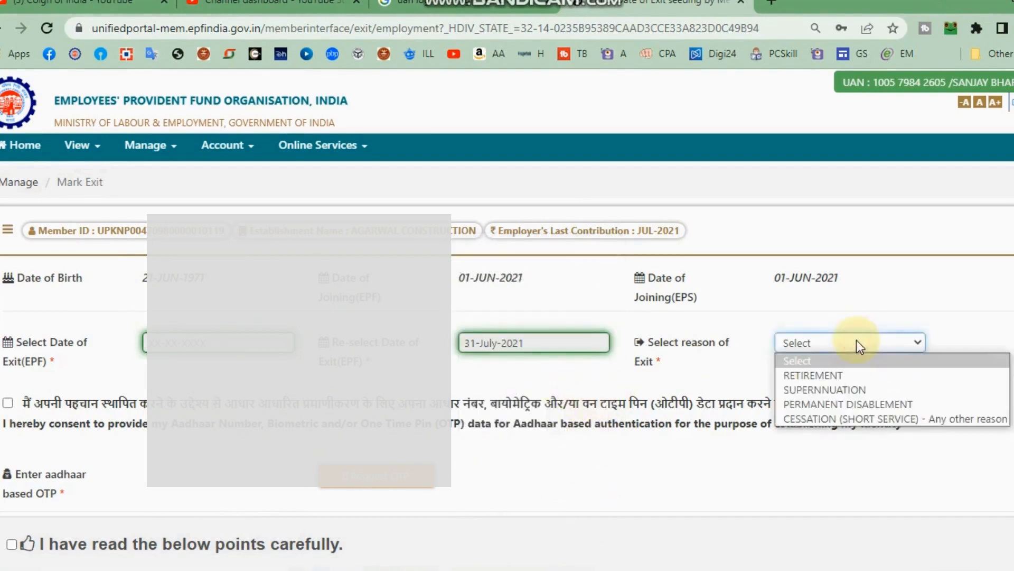
pyautogui.click(864, 420)
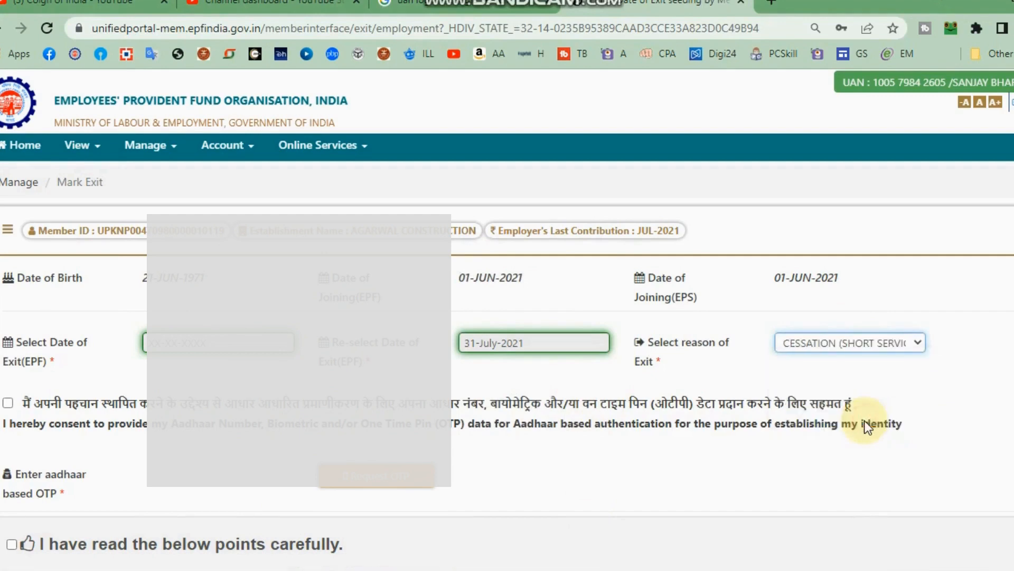
pyautogui.click(9, 404)
# - Request the Aadhaar-based OTP for the exit form and confirm that the points have been read carefully
pyautogui.scroll(-2, 90, 441)
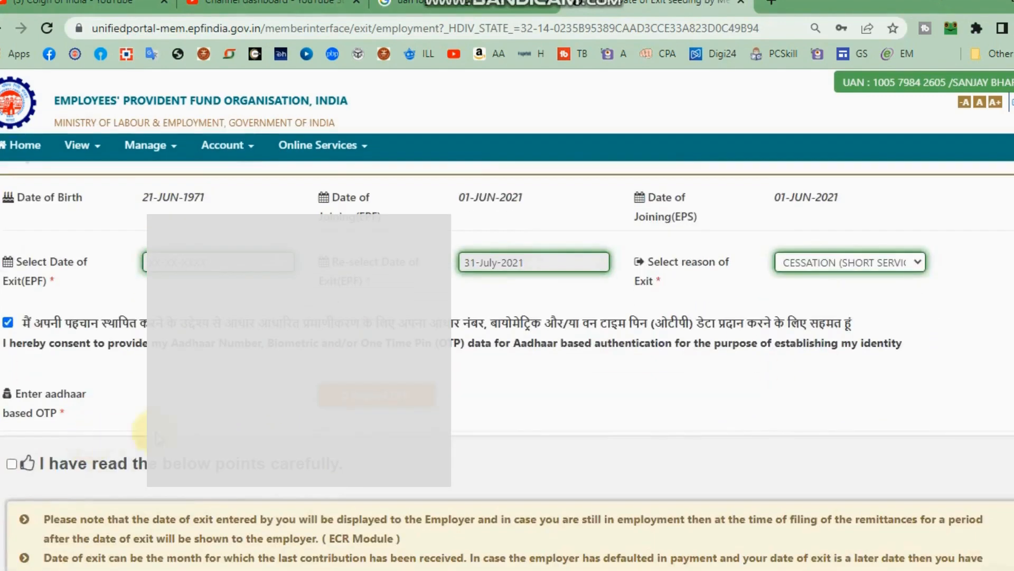
pyautogui.click(396, 406)
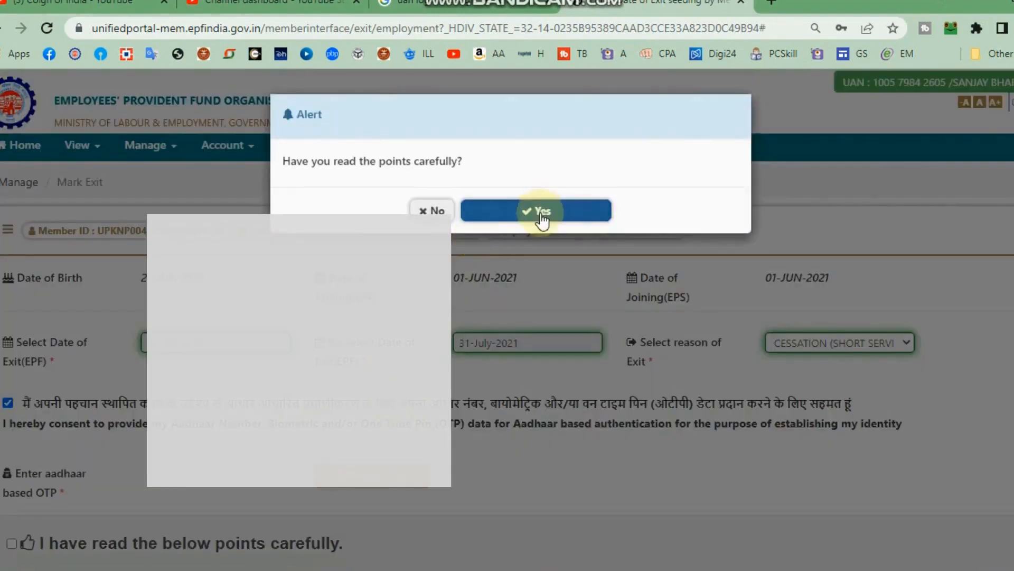
pyautogui.click(543, 219)
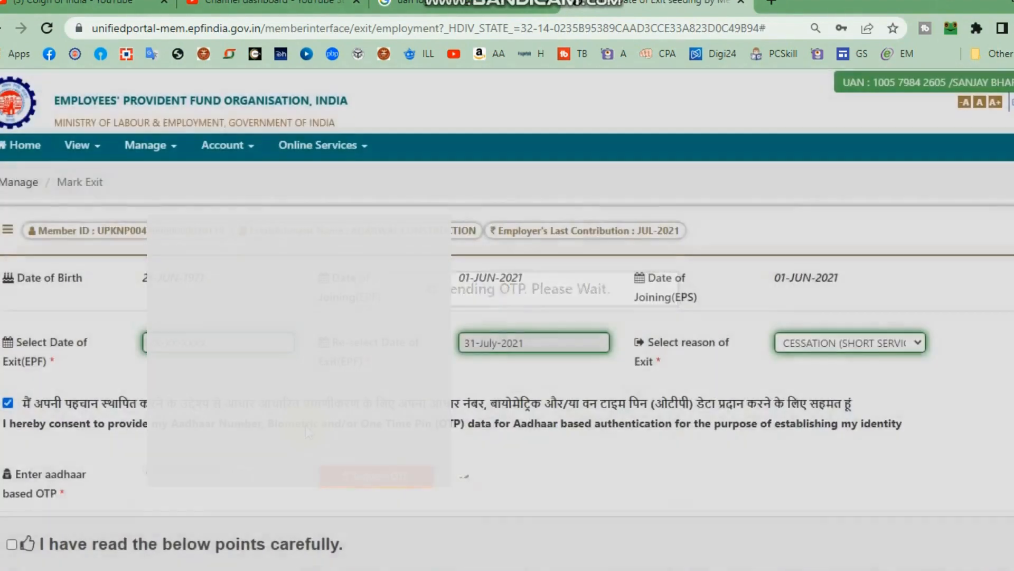
# - Enter the received code in the Aadhaar-based OTP field of the Mark Exit form
pyautogui.scroll(-4, 304, 426)
pyautogui.click(165, 312)
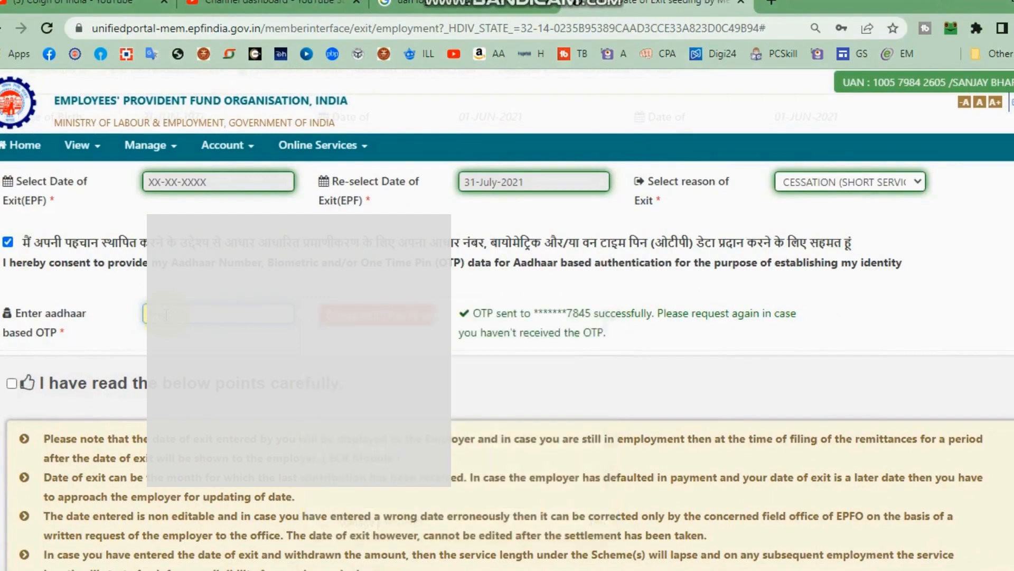
pyautogui.click(26, 408)
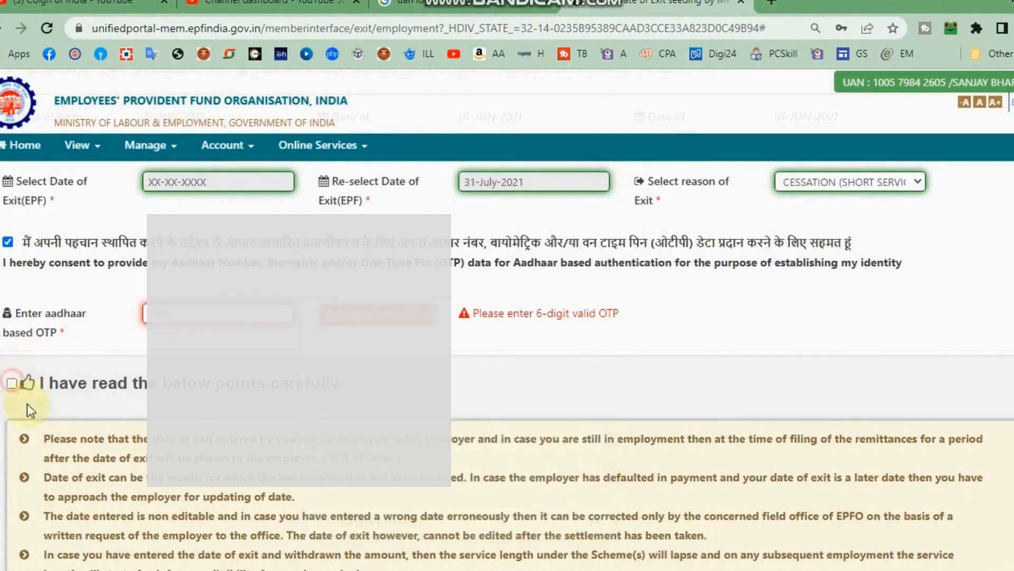
pyautogui.click(193, 320)
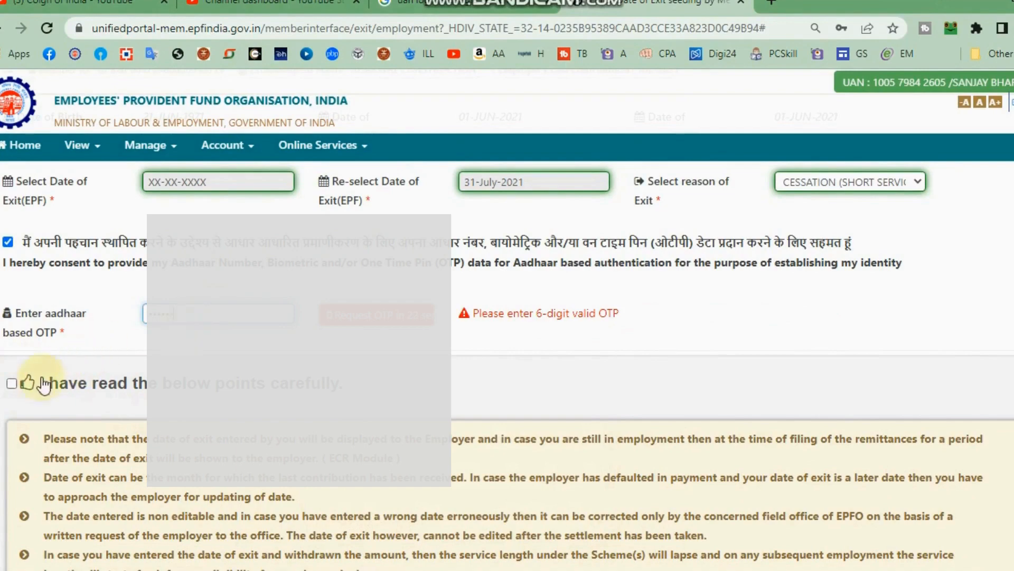
# - Tick the confirmation on the Mark Exit form that the listed points have been read carefully
pyautogui.click(12, 384)
pyautogui.scroll(-3, 15, 385)
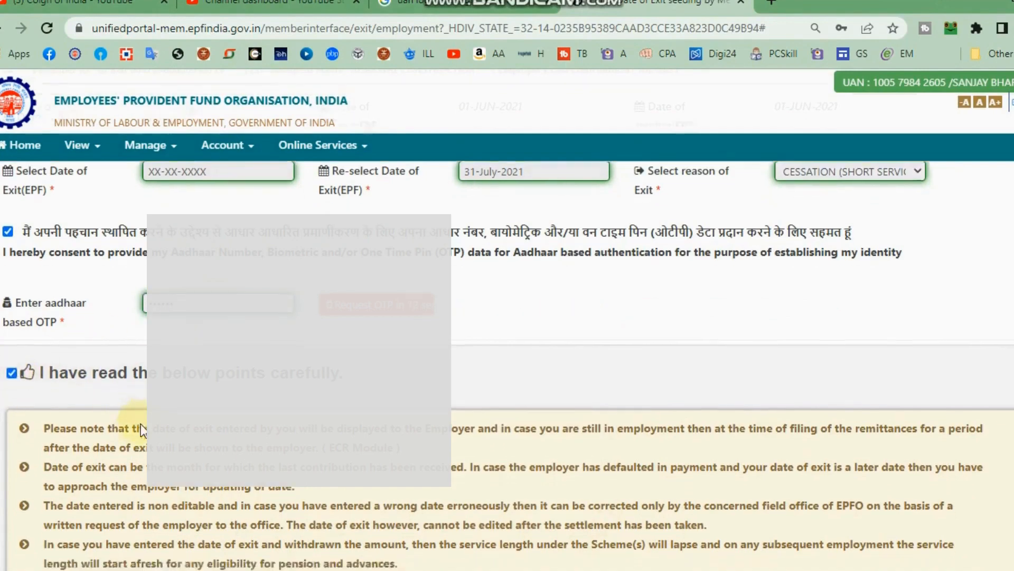
pyautogui.click(121, 449)
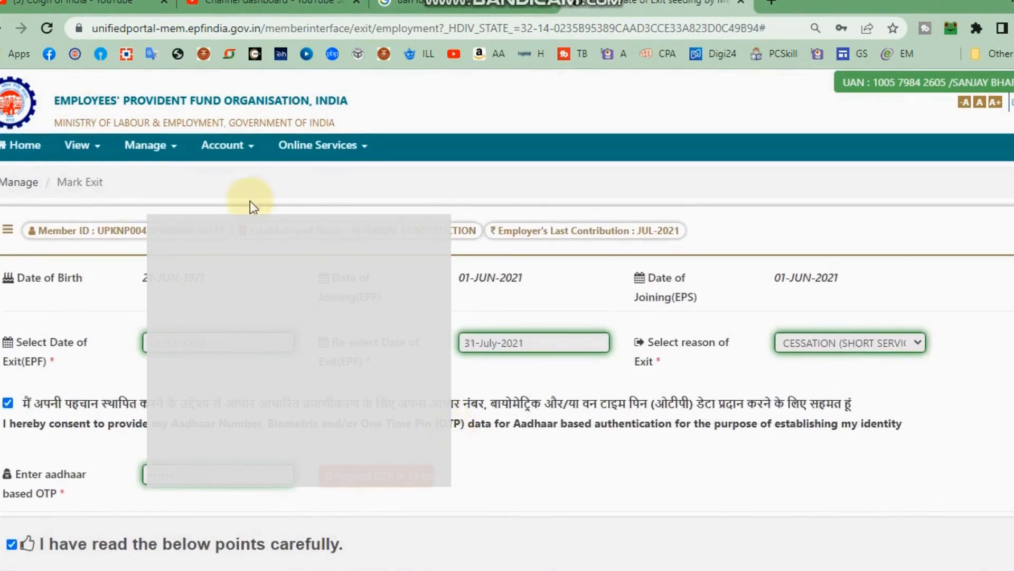
# - Open the Change Password form and accept the Aadhaar authentication consent for resetting the password
pyautogui.click(223, 152)
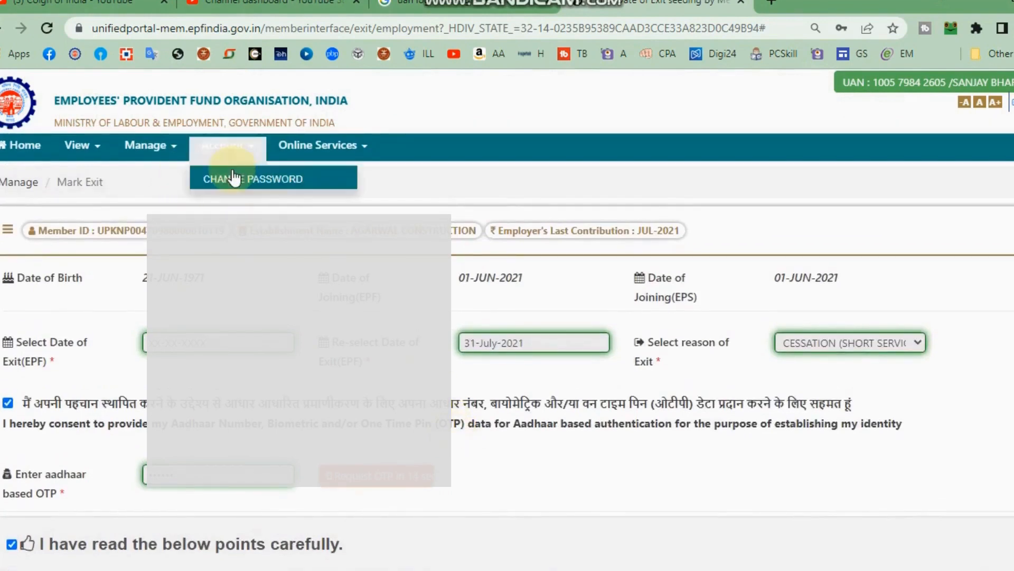
pyautogui.click(231, 178)
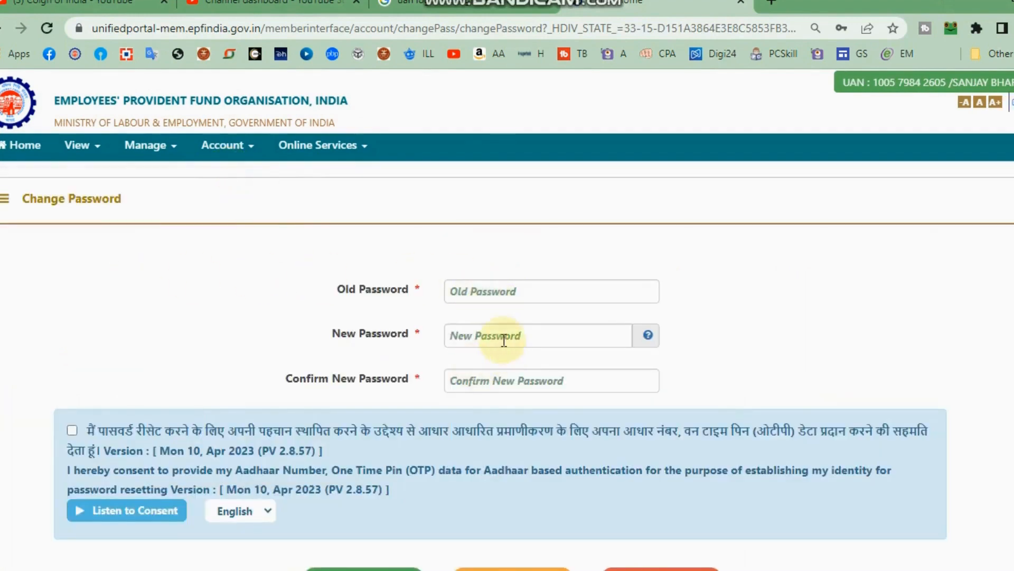
pyautogui.scroll(-2, 483, 388)
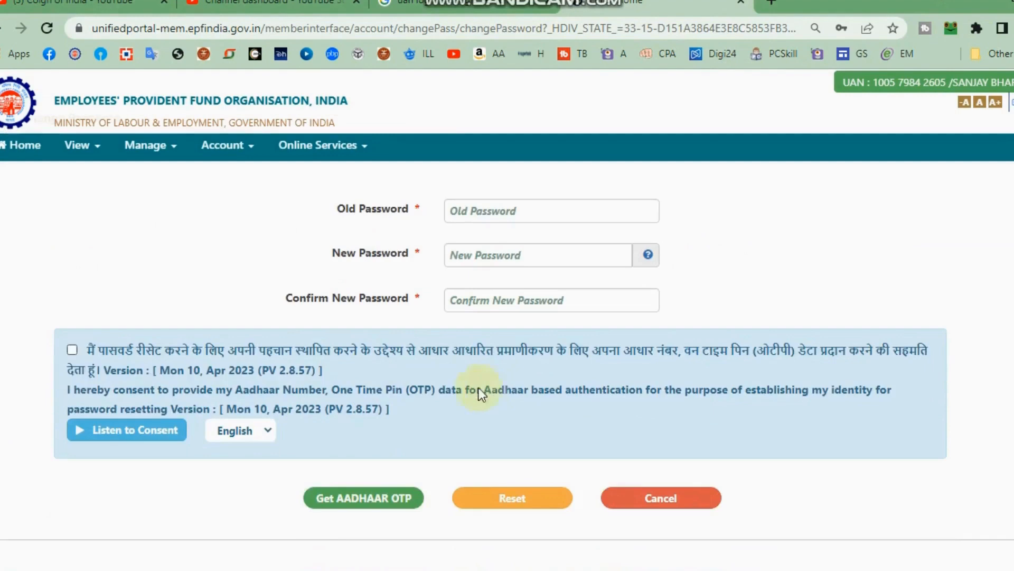
pyautogui.click(72, 351)
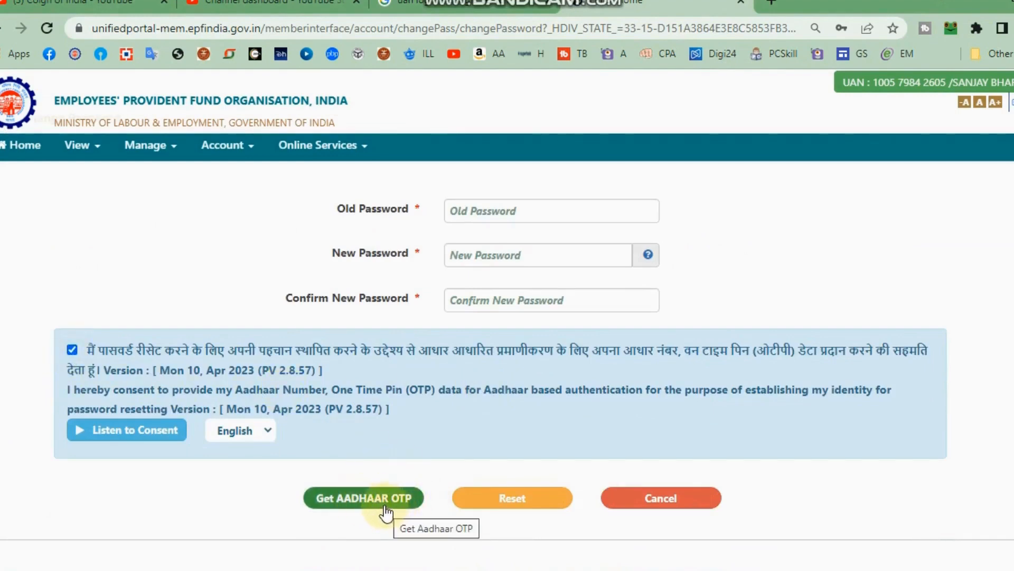
# - Open the online claim for Forms 31, 19, 10C and 10D, verify the seeded bank account number and proceed to the claim form
pyautogui.click(349, 151)
pyautogui.click(340, 176)
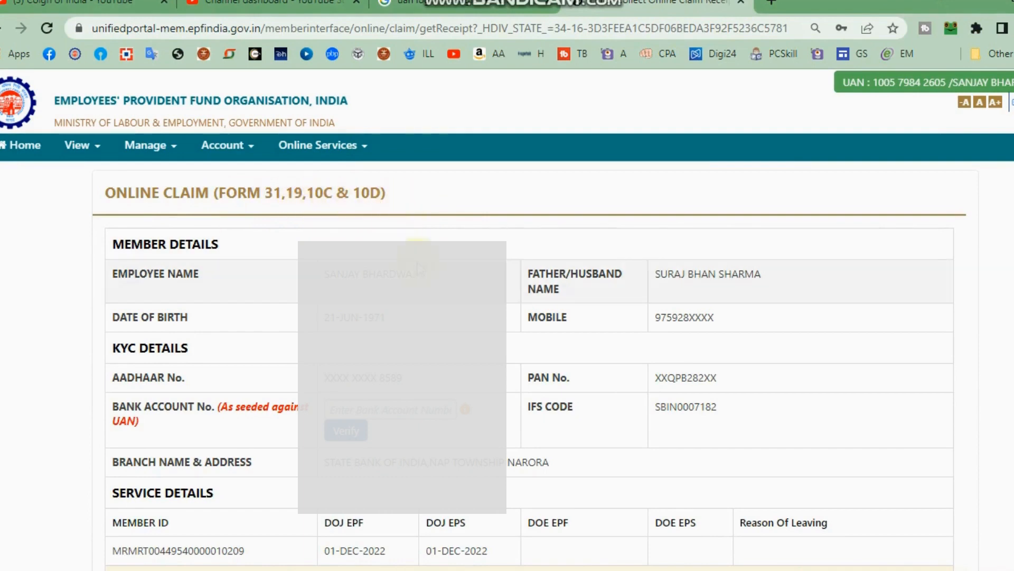
pyautogui.scroll(-2, 335, 206)
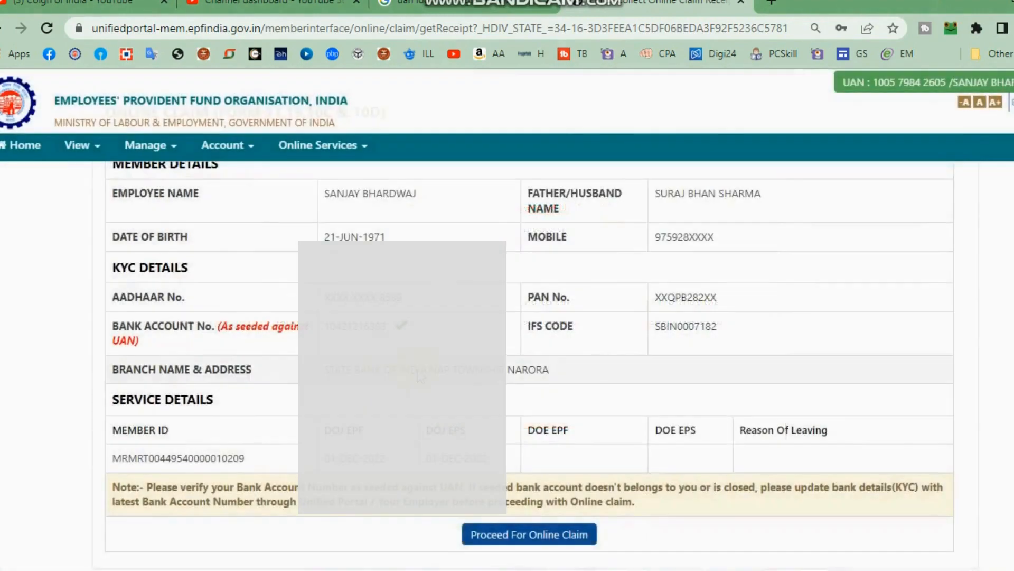
pyautogui.scroll(-2, 497, 447)
pyautogui.click(495, 446)
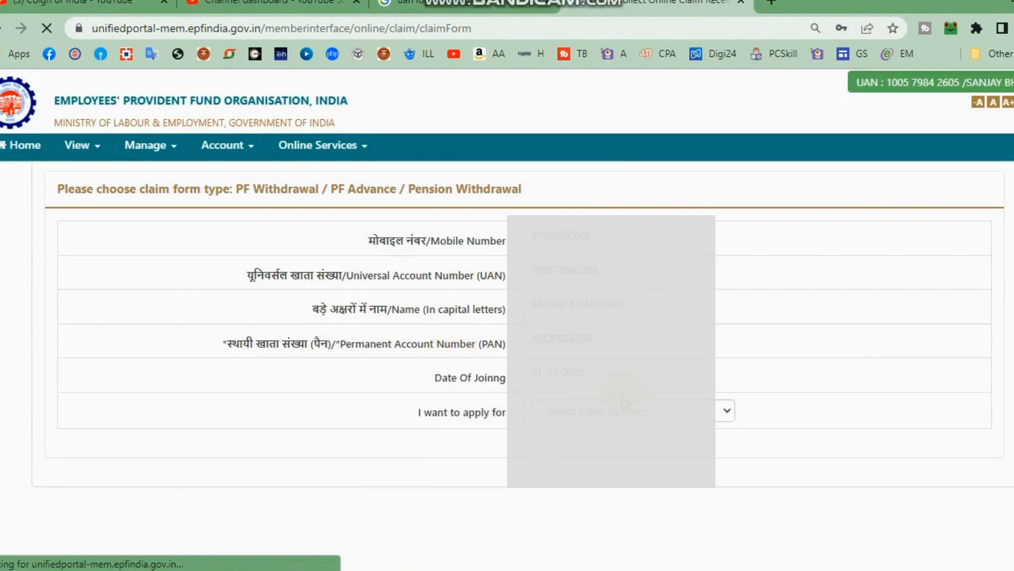
# - Choose PF ADVANCE (FORM-31) as the claim to apply for and select the first listed service
pyautogui.click(619, 413)
pyautogui.click(616, 448)
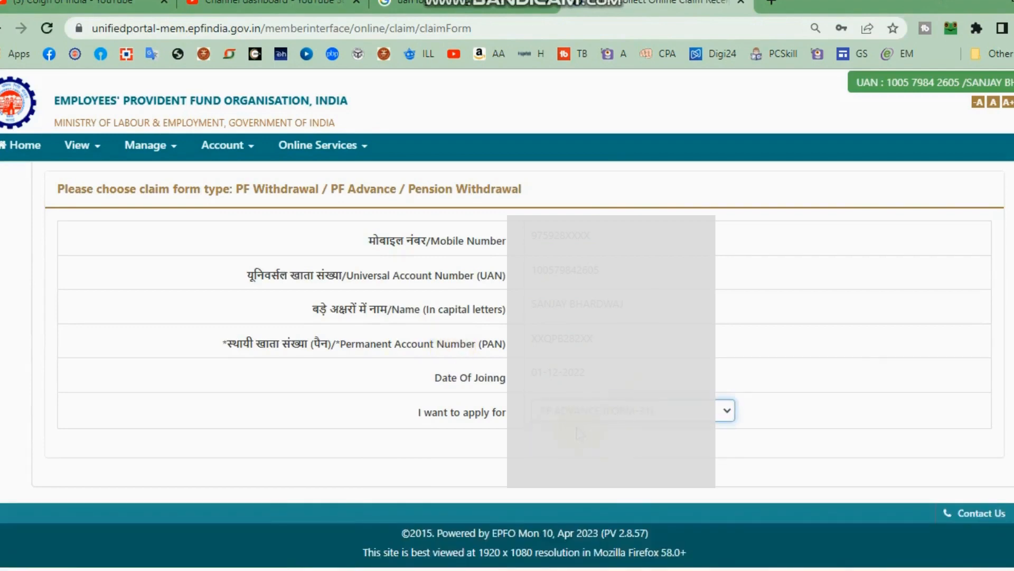
pyautogui.scroll(-3, 623, 422)
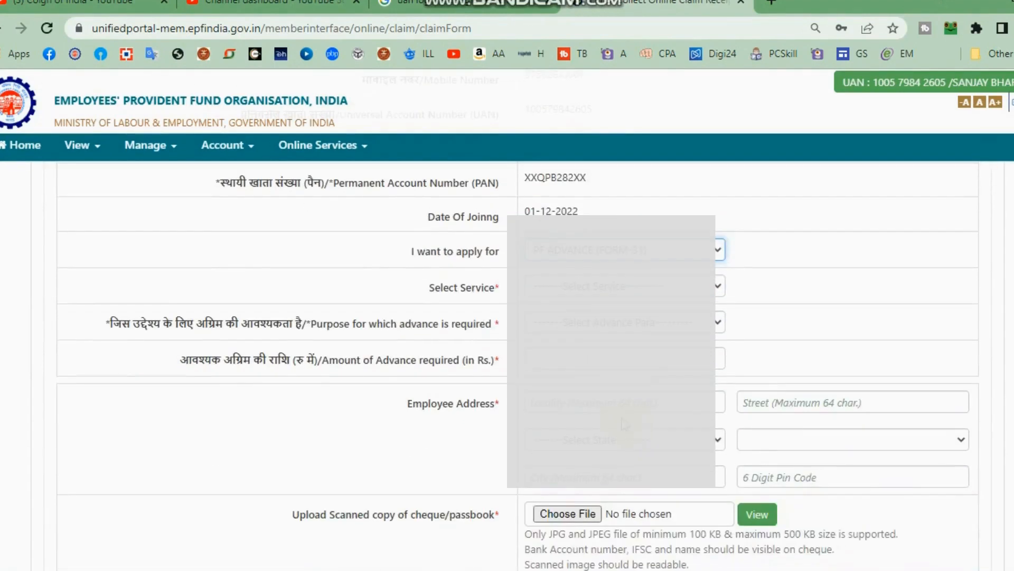
pyautogui.click(659, 288)
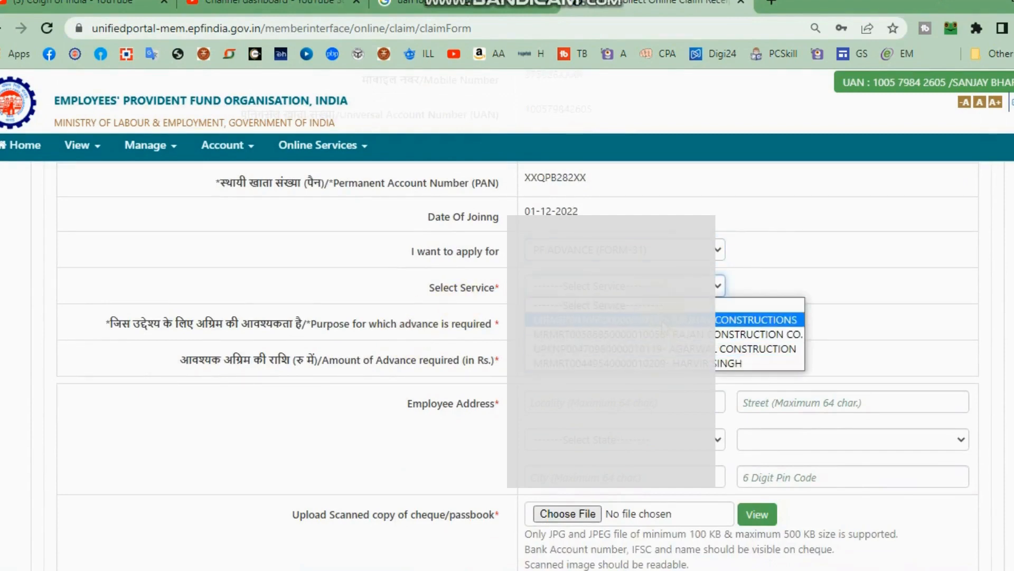
pyautogui.click(756, 320)
# - Set the purpose of the advance to Illness and the amount of advance required to Rs. 20000
pyautogui.click(718, 322)
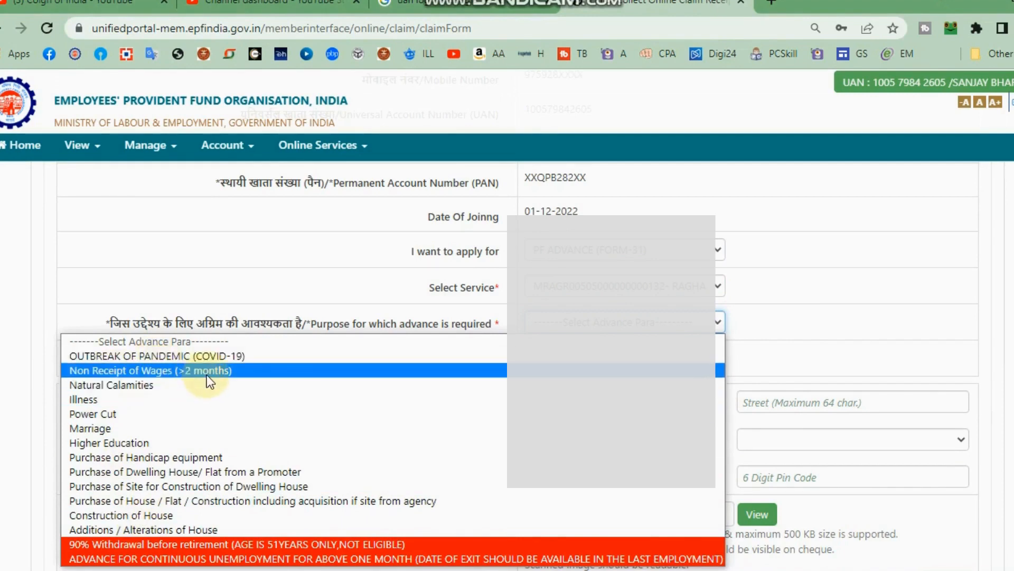
pyautogui.click(89, 402)
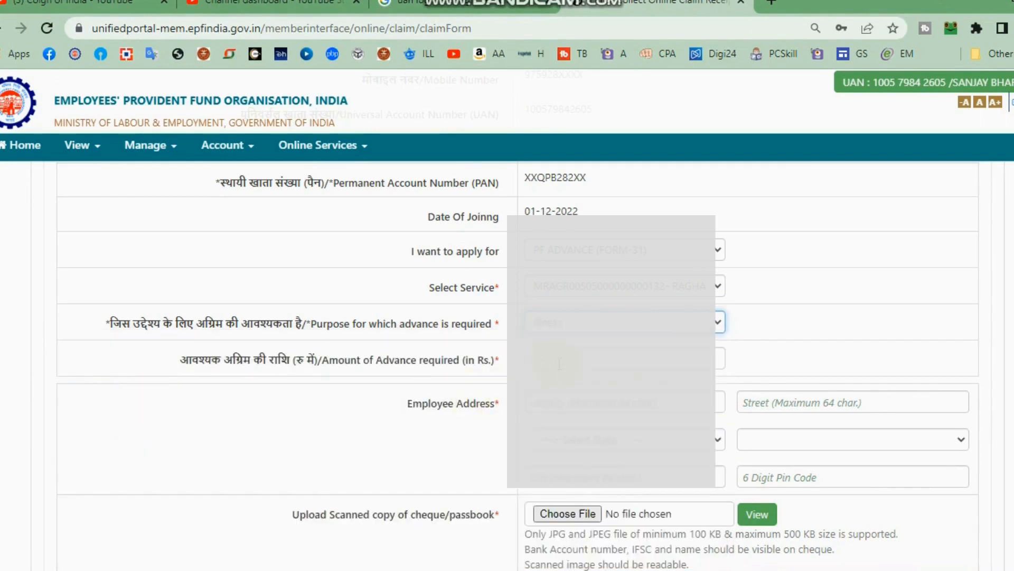
pyautogui.click(559, 364)
pyautogui.click(584, 404)
pyautogui.scroll(-3, 771, 447)
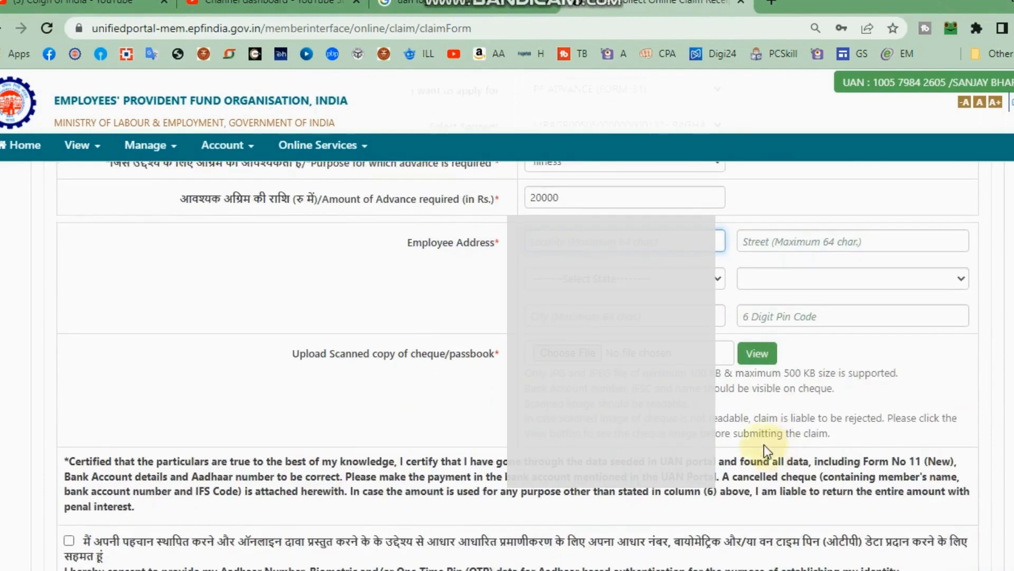
pyautogui.click(567, 357)
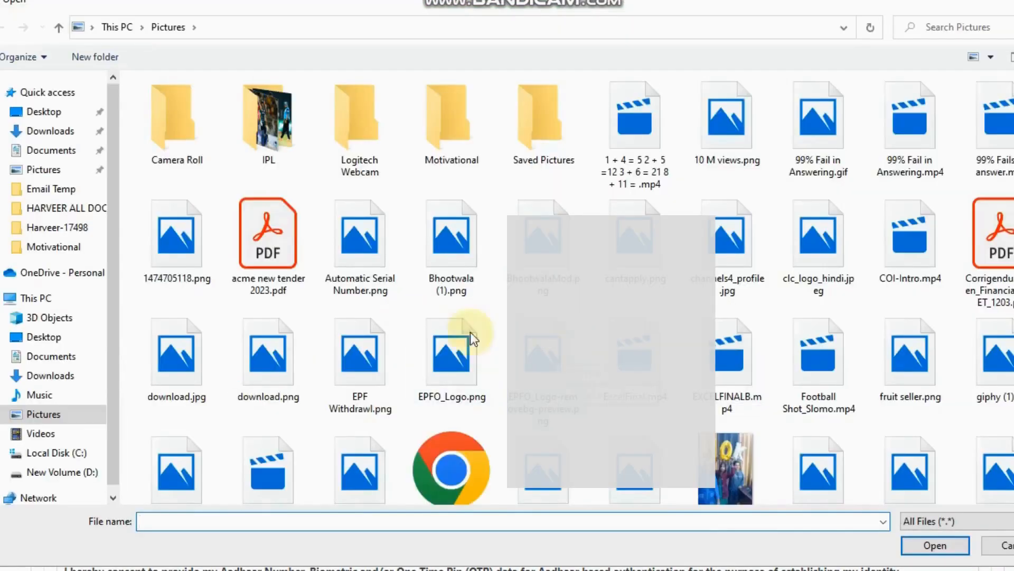
pyautogui.click(1001, 544)
# - Accept the Aadhaar authentication consent on the PF advance claim form and try to request the Aadhaar OTP
pyautogui.scroll(-3, 331, 384)
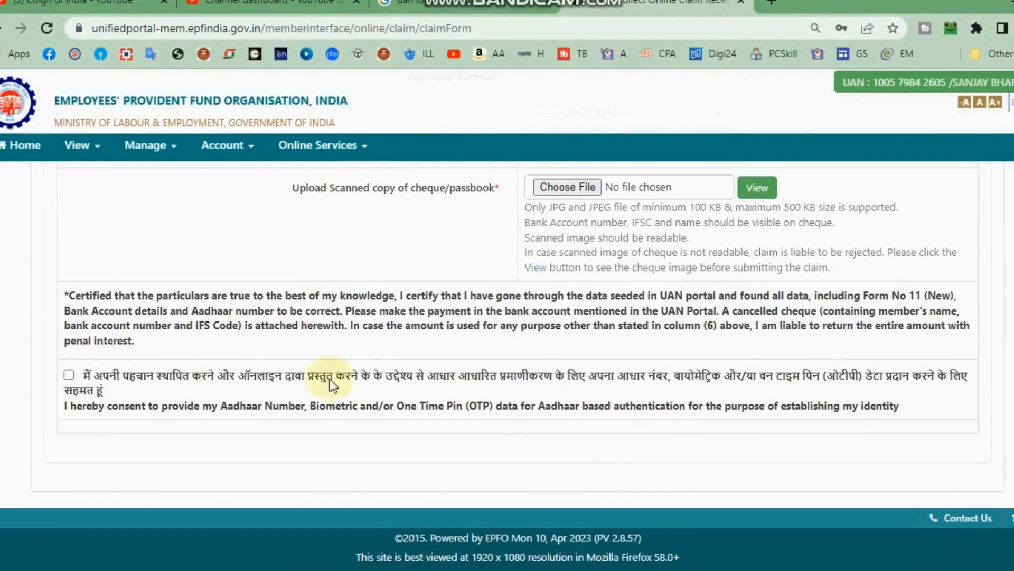
pyautogui.click(69, 375)
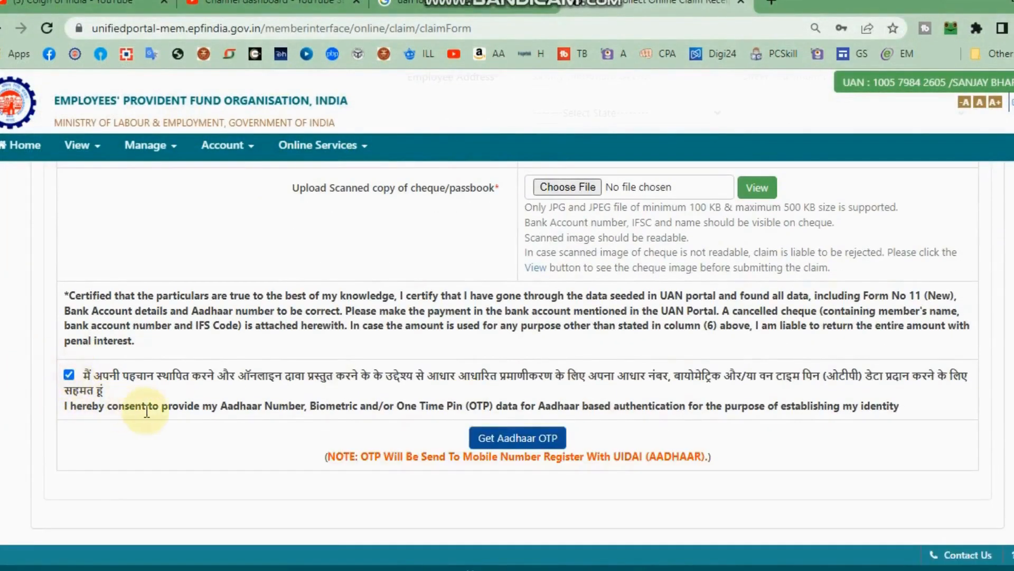
pyautogui.click(521, 443)
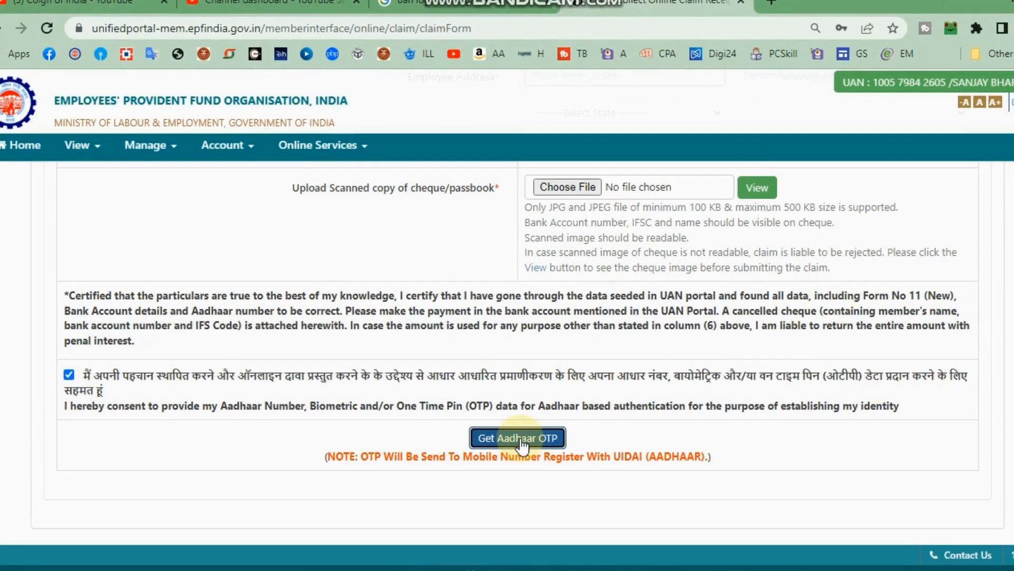
pyautogui.scroll(-1, 632, 439)
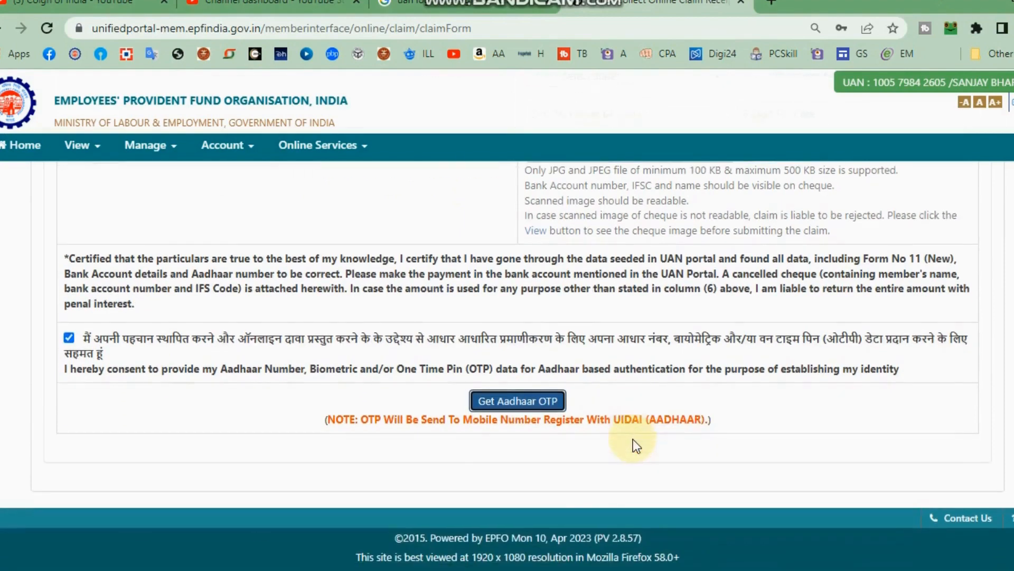
pyautogui.scroll(10, 581, 412)
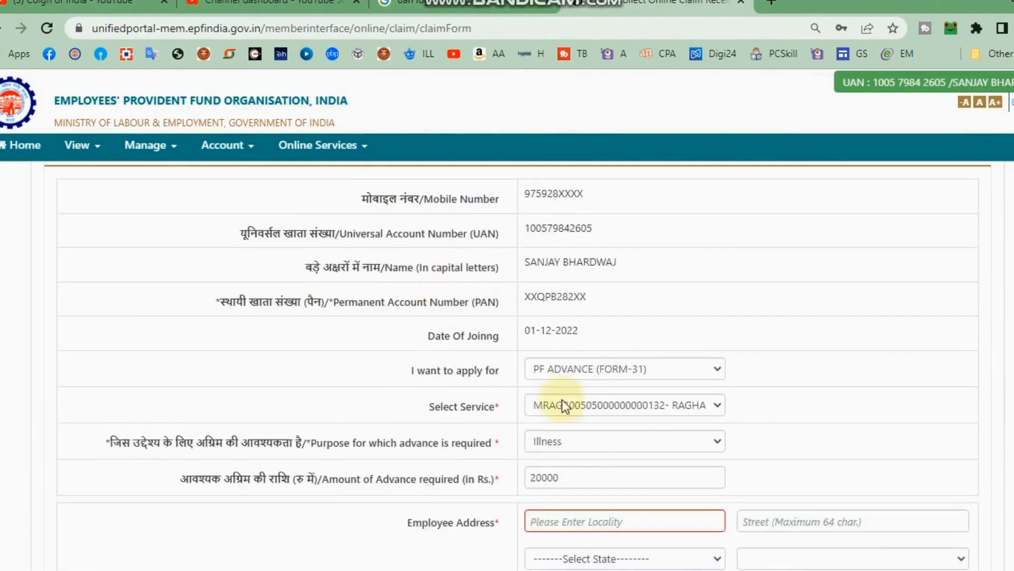
# - Open the One Member - One EPF Account transfer request and review the details of the present account
pyautogui.click(362, 151)
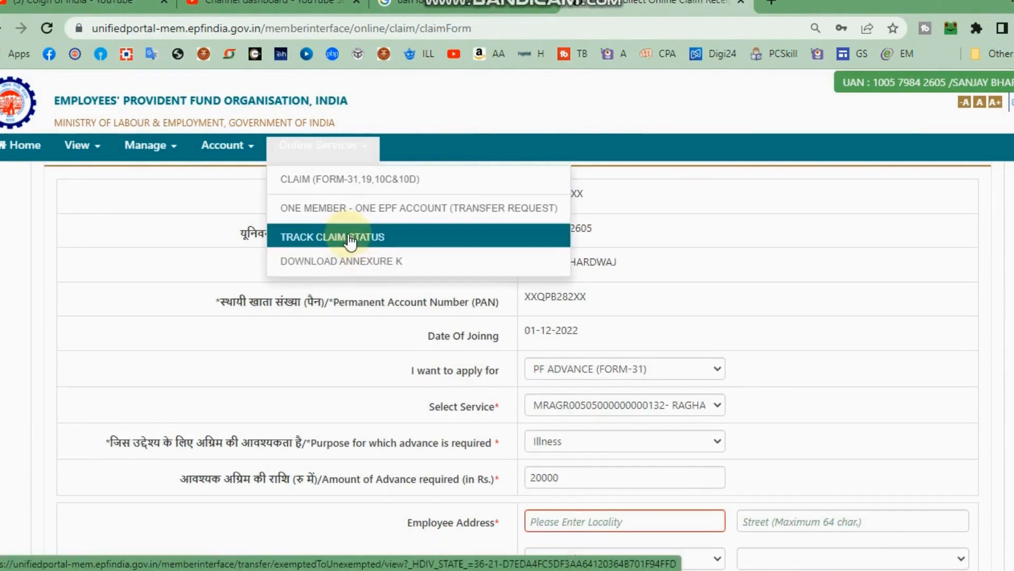
pyautogui.click(326, 211)
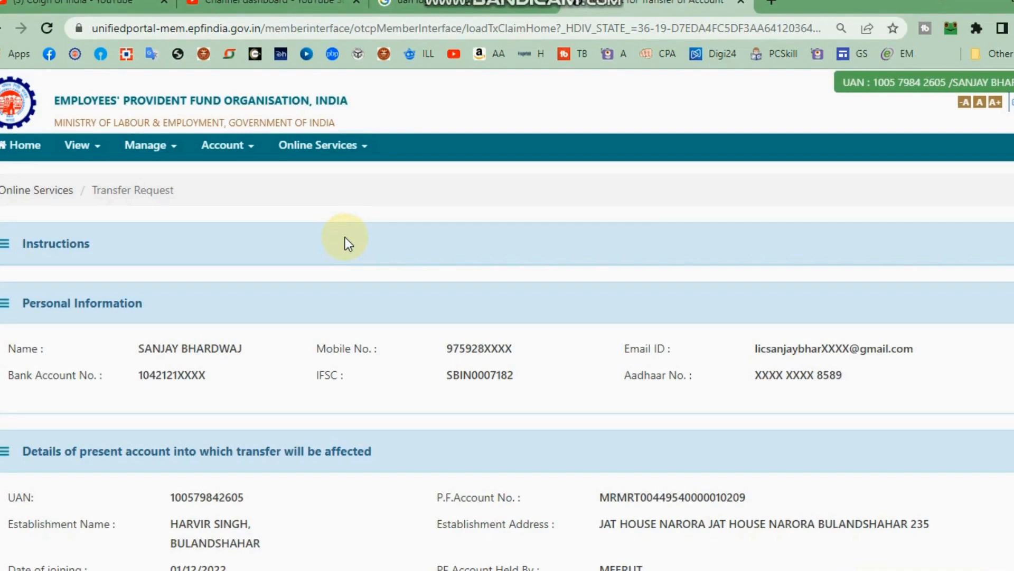
pyautogui.scroll(-5, 331, 297)
pyautogui.scroll(5, 334, 299)
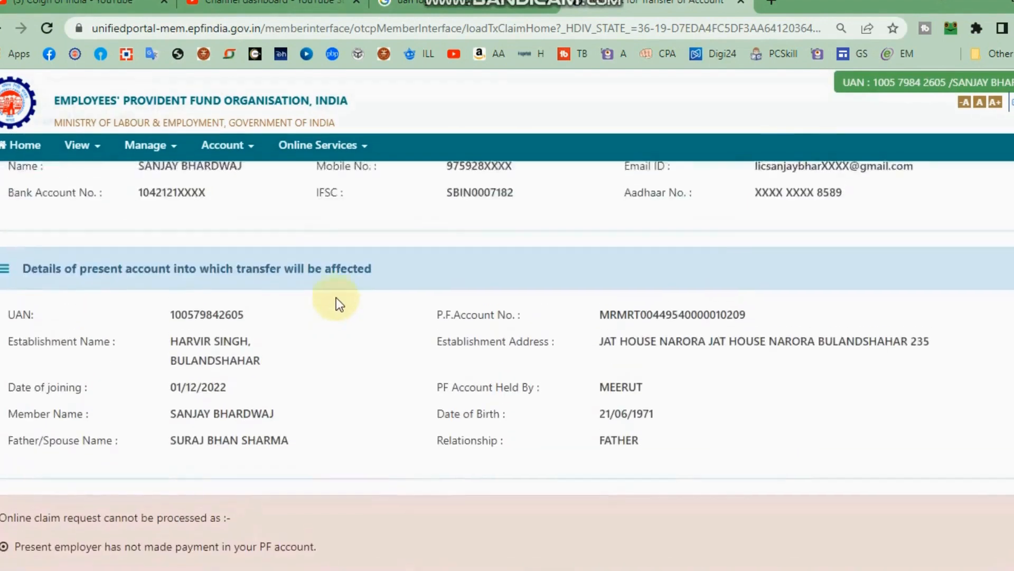
# - Open the claim status tracking page of the online services
pyautogui.click(351, 145)
pyautogui.click(345, 237)
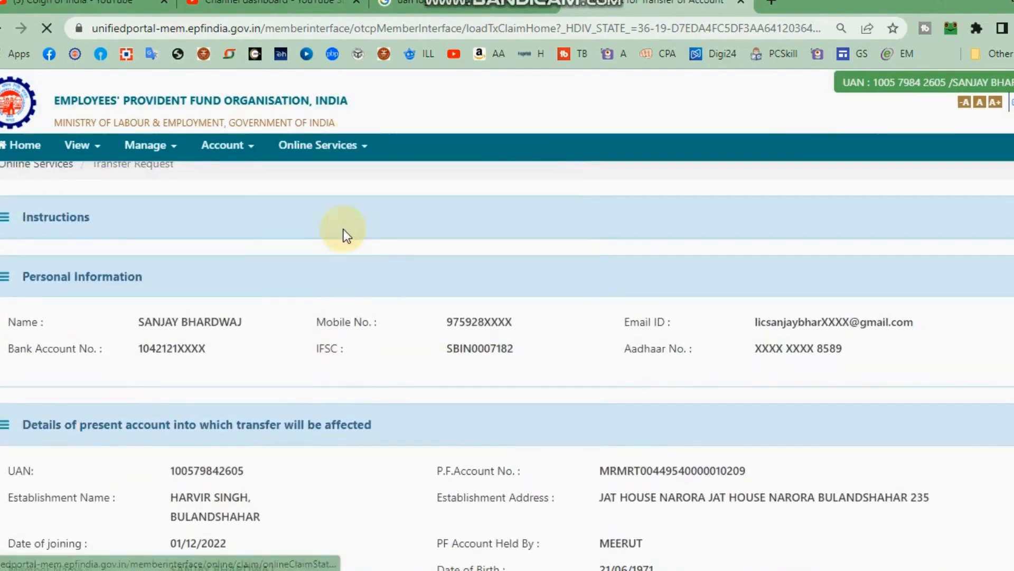